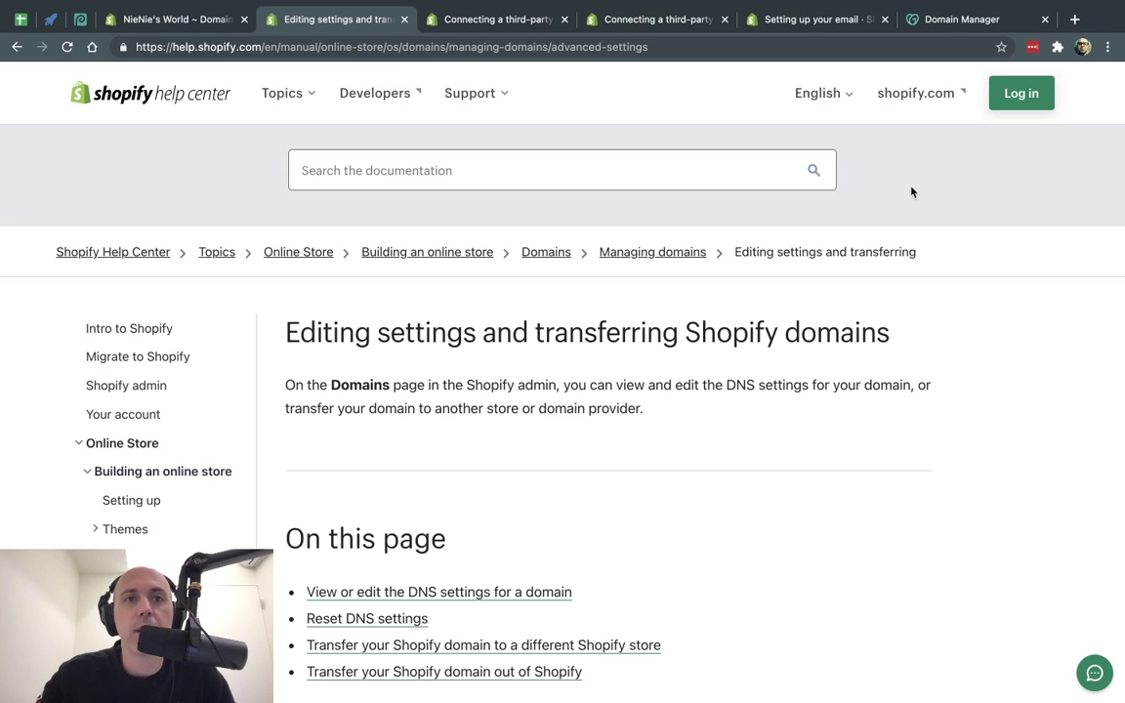
# Open the form for connecting an existing domain from the store's Domains settings
pyautogui.click(176, 19)
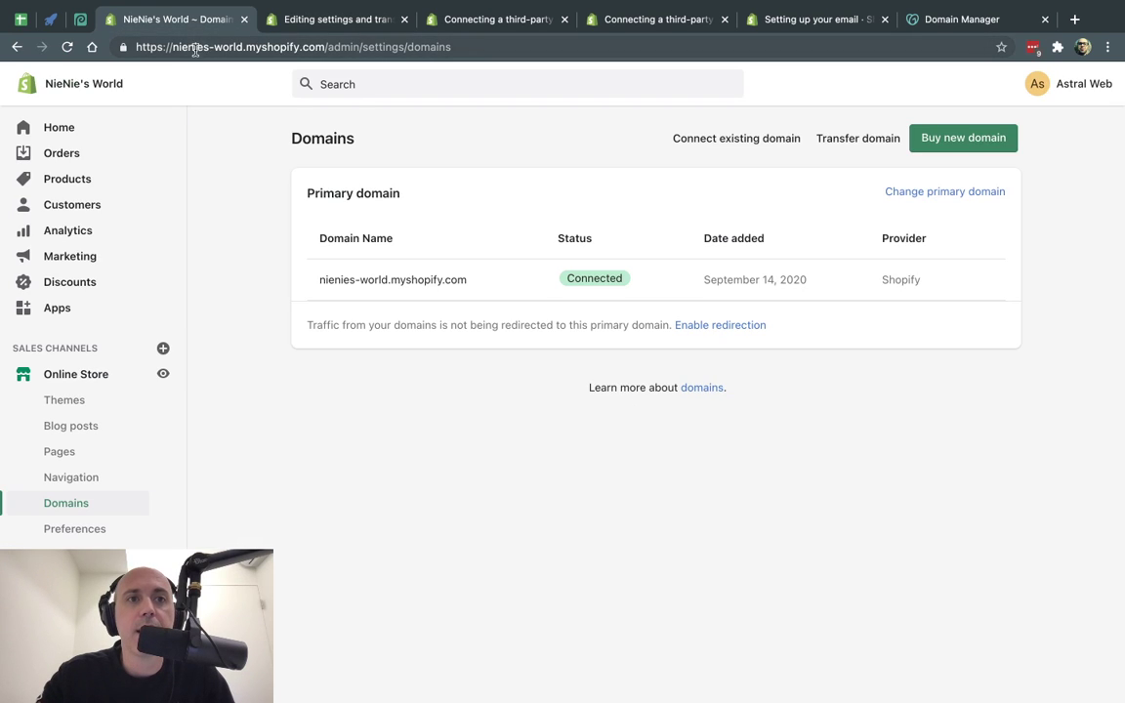
pyautogui.moveTo(173, 47); pyautogui.dragTo(297, 47)
pyautogui.click(249, 191)
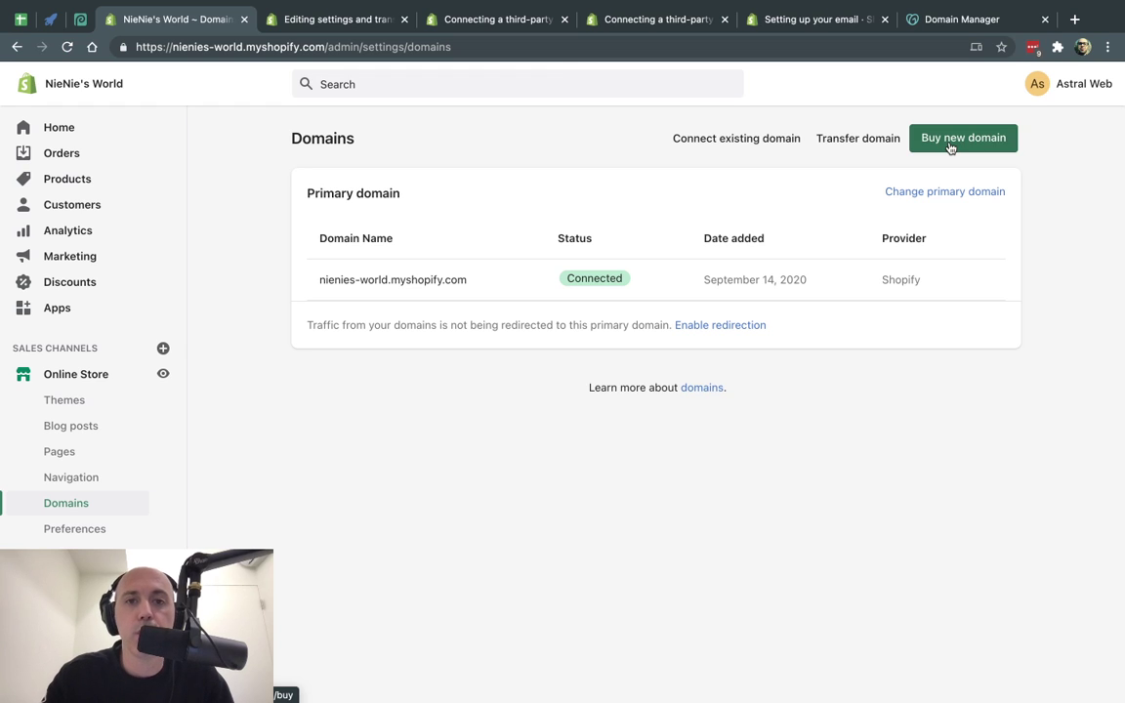
pyautogui.click(723, 138)
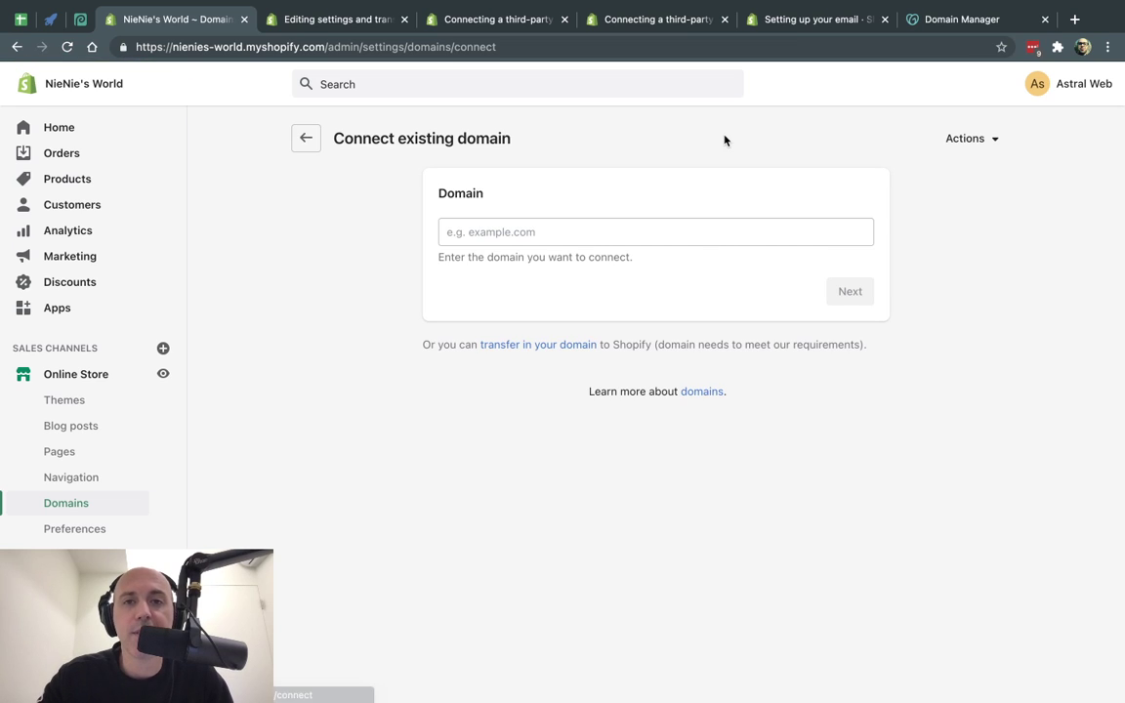
# Submit circid.com as the existing domain to connect and choose to connect it manually
pyautogui.click(626, 235)
pyautogui.write('circid.com')
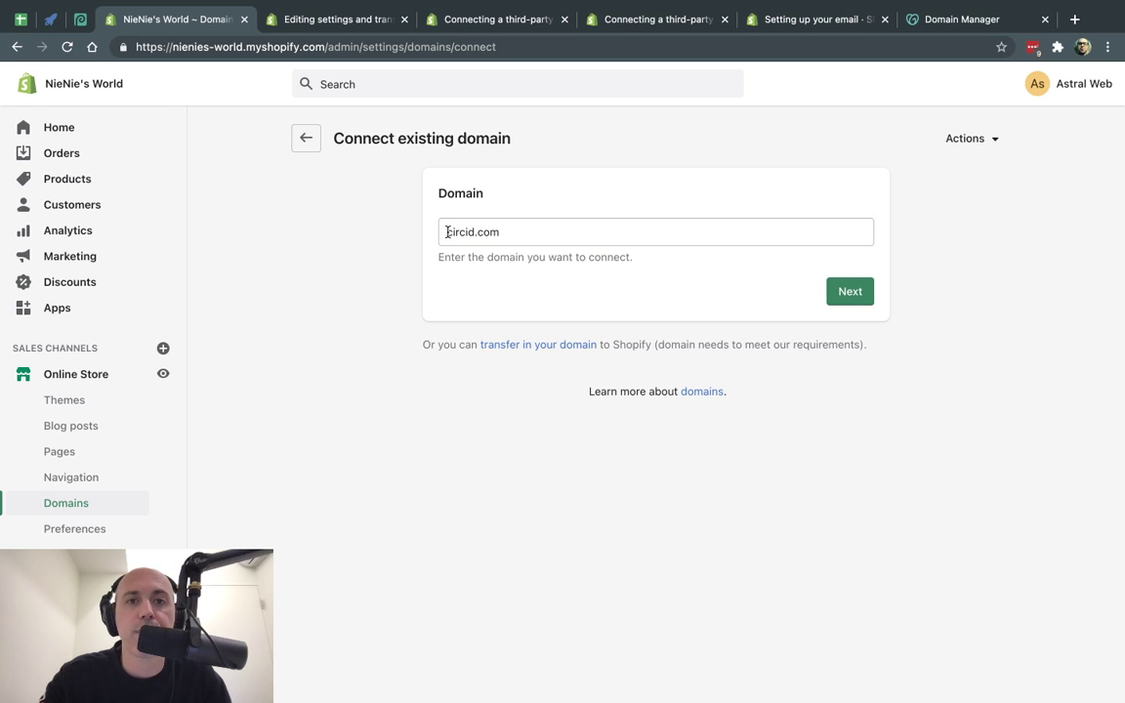
pyautogui.moveTo(444, 232); pyautogui.dragTo(519, 231)
pyautogui.click(520, 232)
pyautogui.click(848, 291)
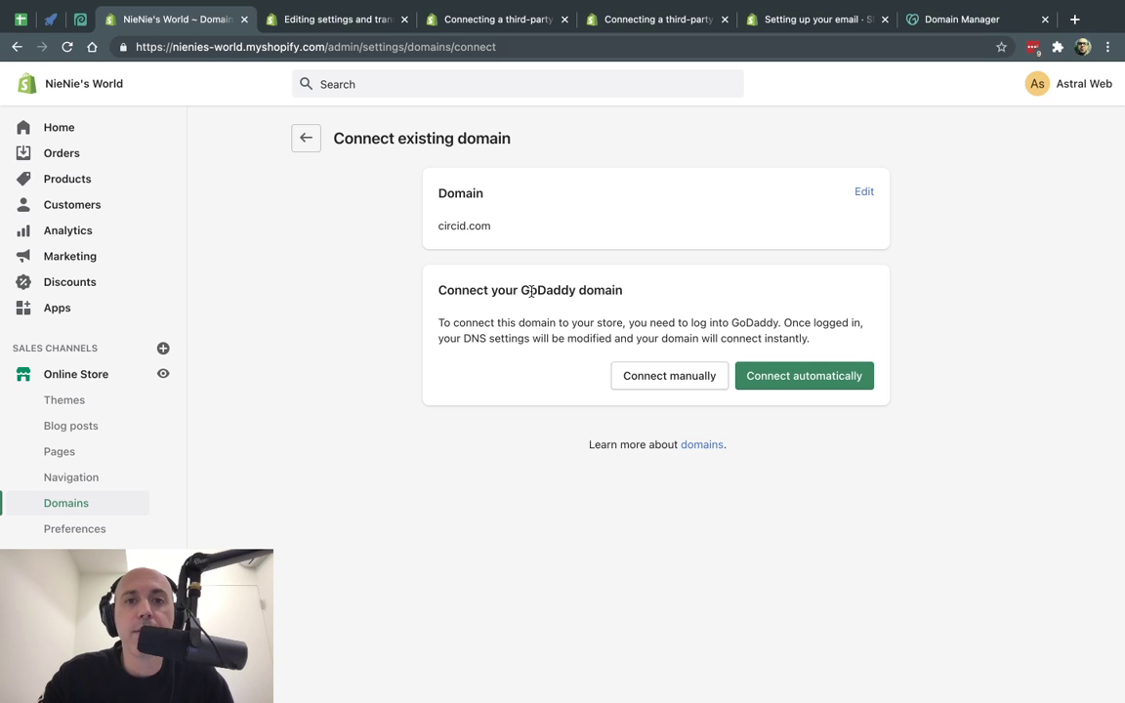
pyautogui.moveTo(437, 290); pyautogui.dragTo(618, 289)
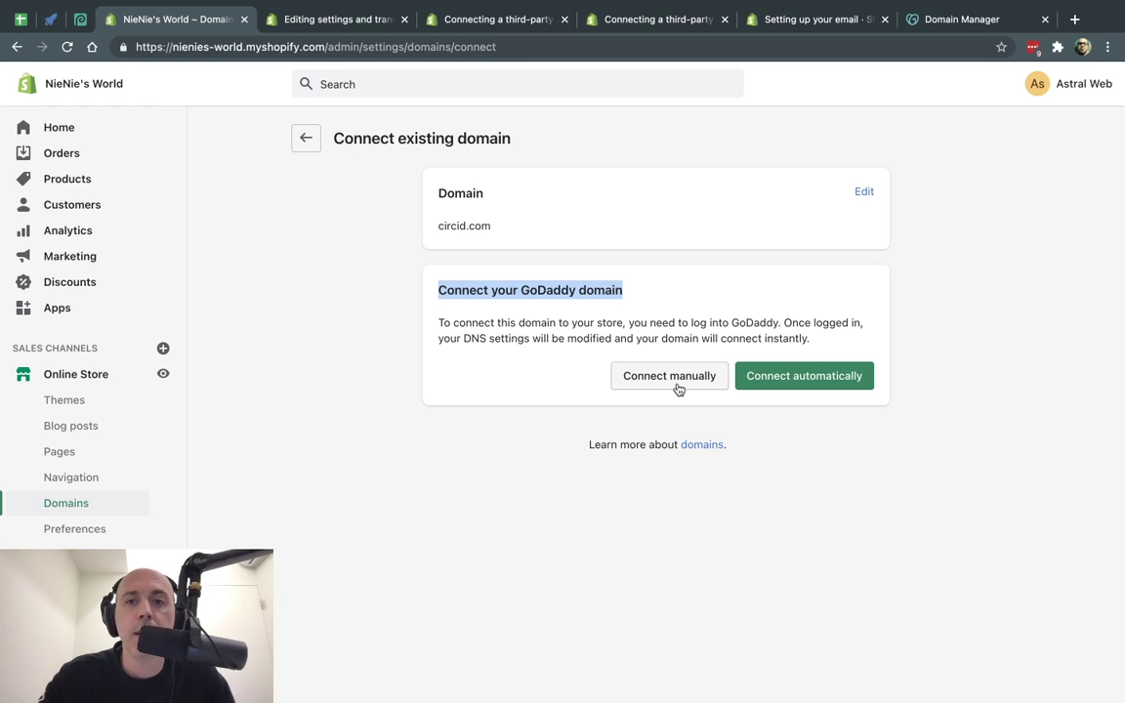
pyautogui.click(678, 389)
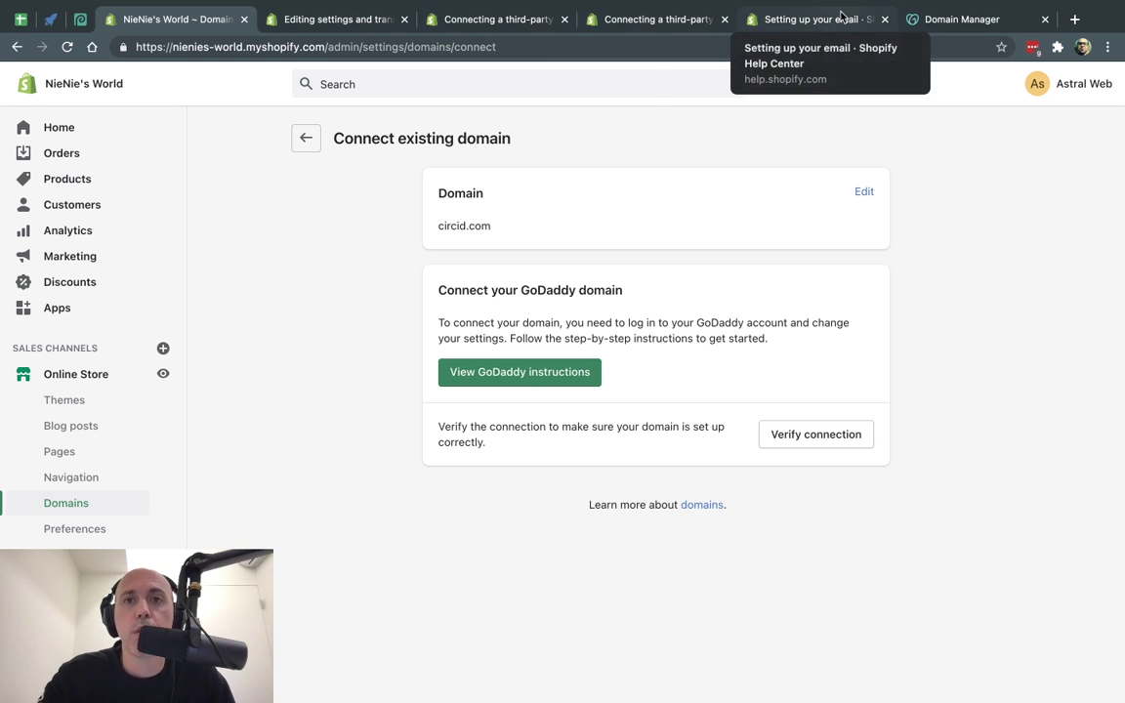
# Copy Shopify's A record IP address 23.227.38.65 from the manual connection instructions in the third-party domain help article
pyautogui.click(518, 20)
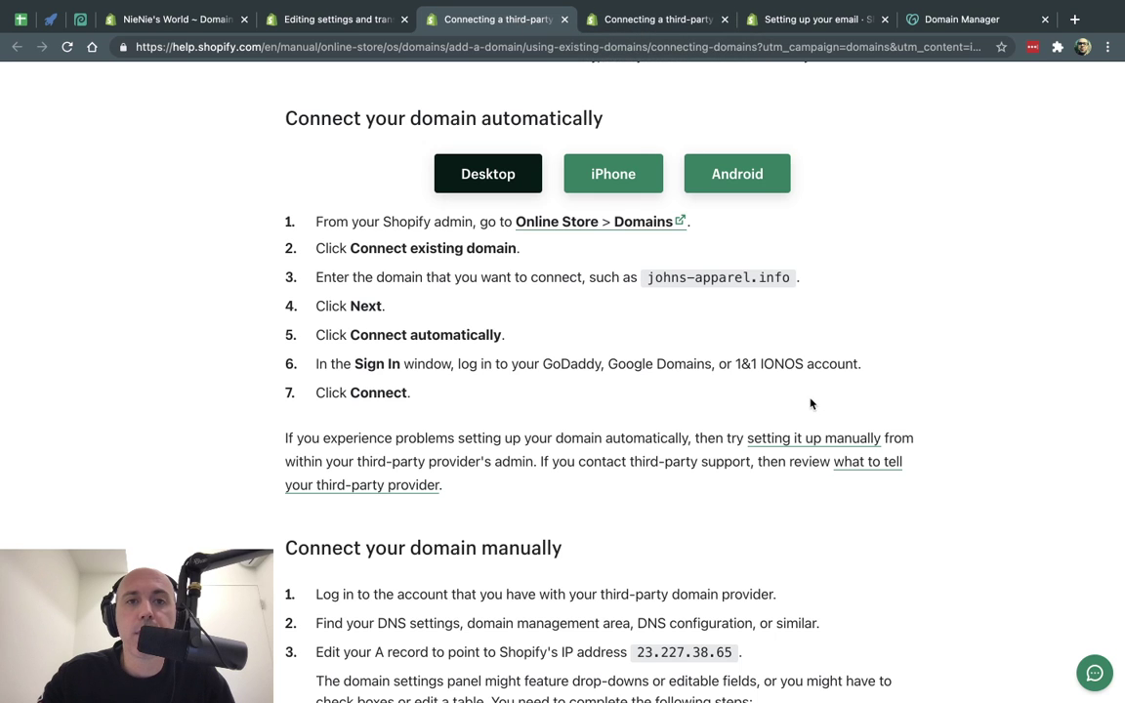
pyautogui.scroll(-3, 761, 293)
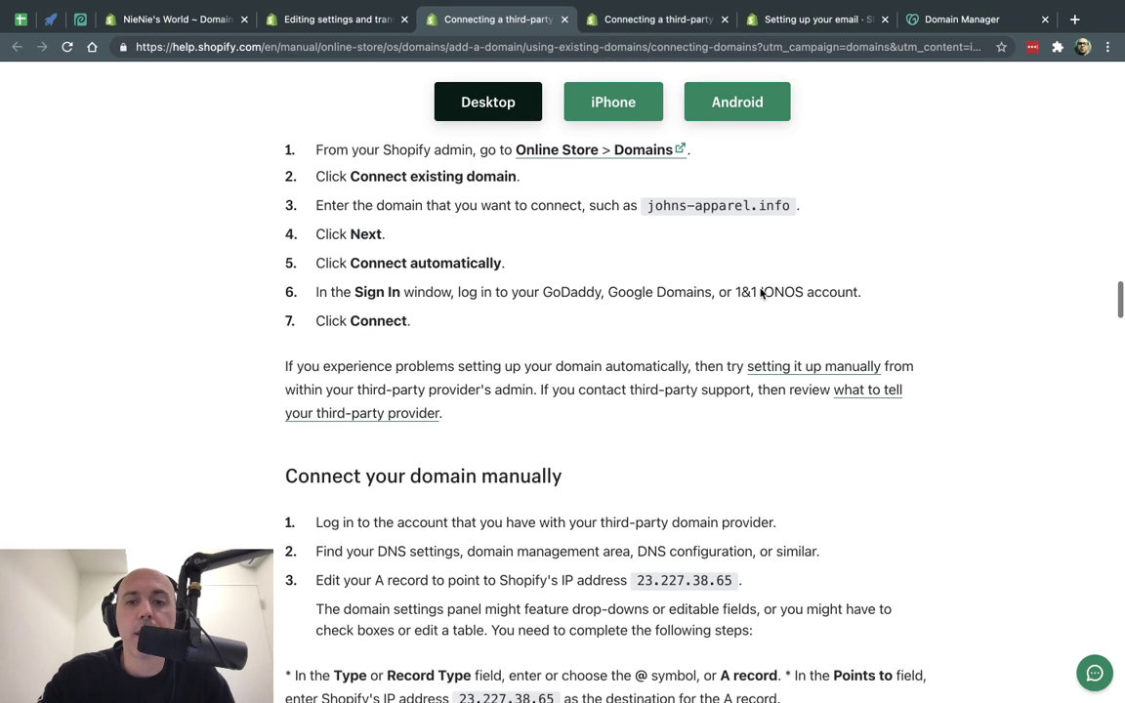
pyautogui.scroll(-3, 760, 293)
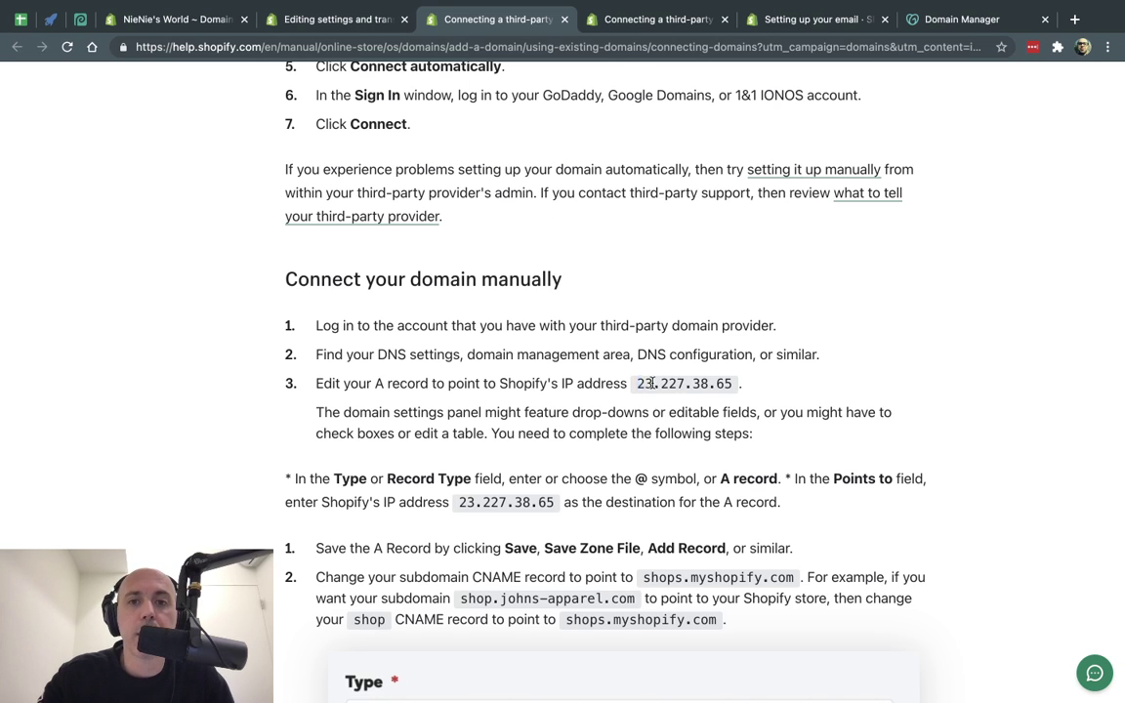
pyautogui.moveTo(637, 384); pyautogui.dragTo(735, 389)
pyautogui.hotkey('ctrl', 'c')
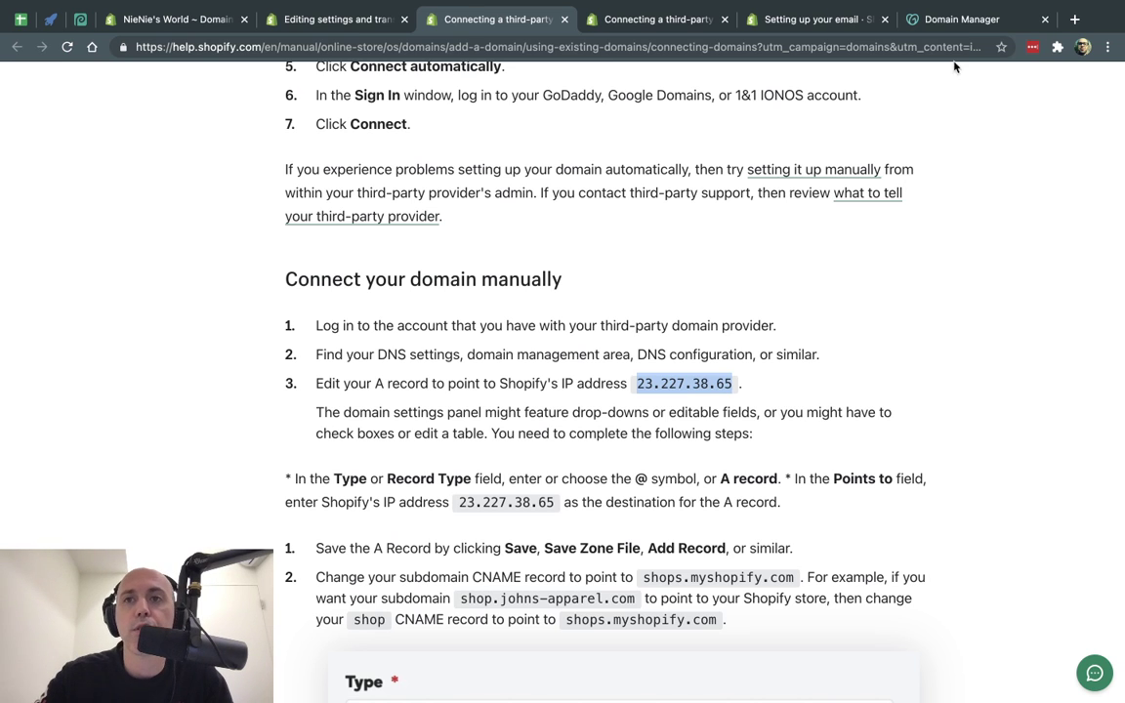
# In GoDaddy's DNS management for circid.com, add and save an A record with host @ pointing to 23.227.38.65
pyautogui.click(960, 19)
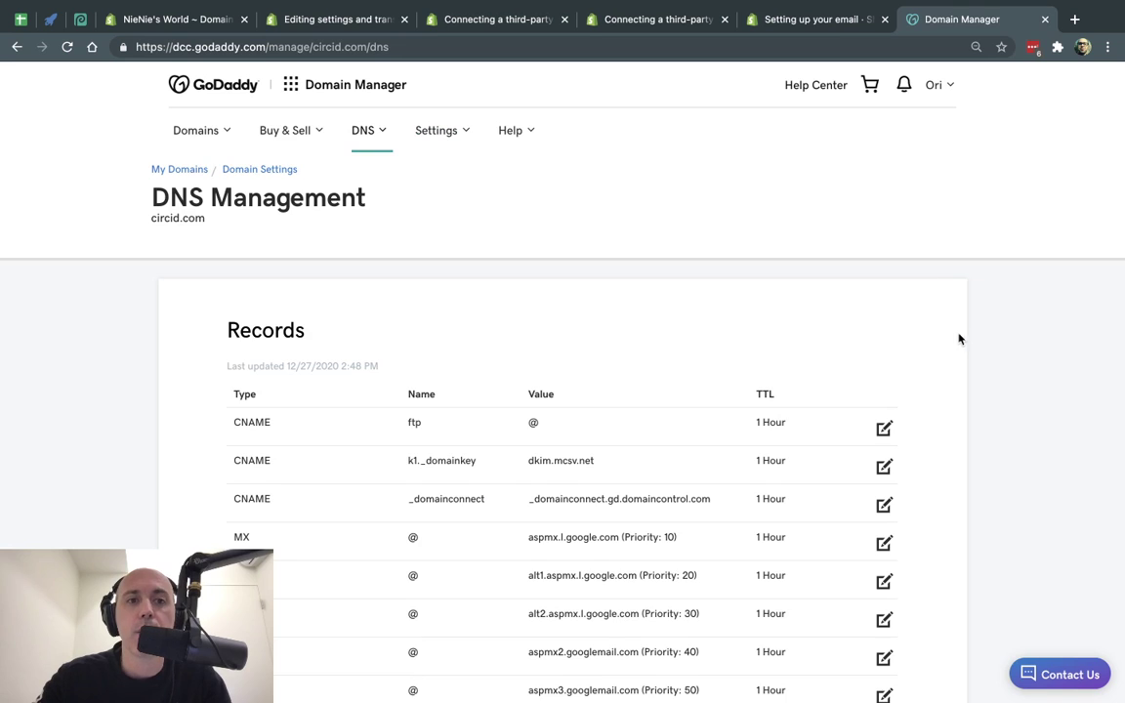
pyautogui.scroll(-1, 959, 339)
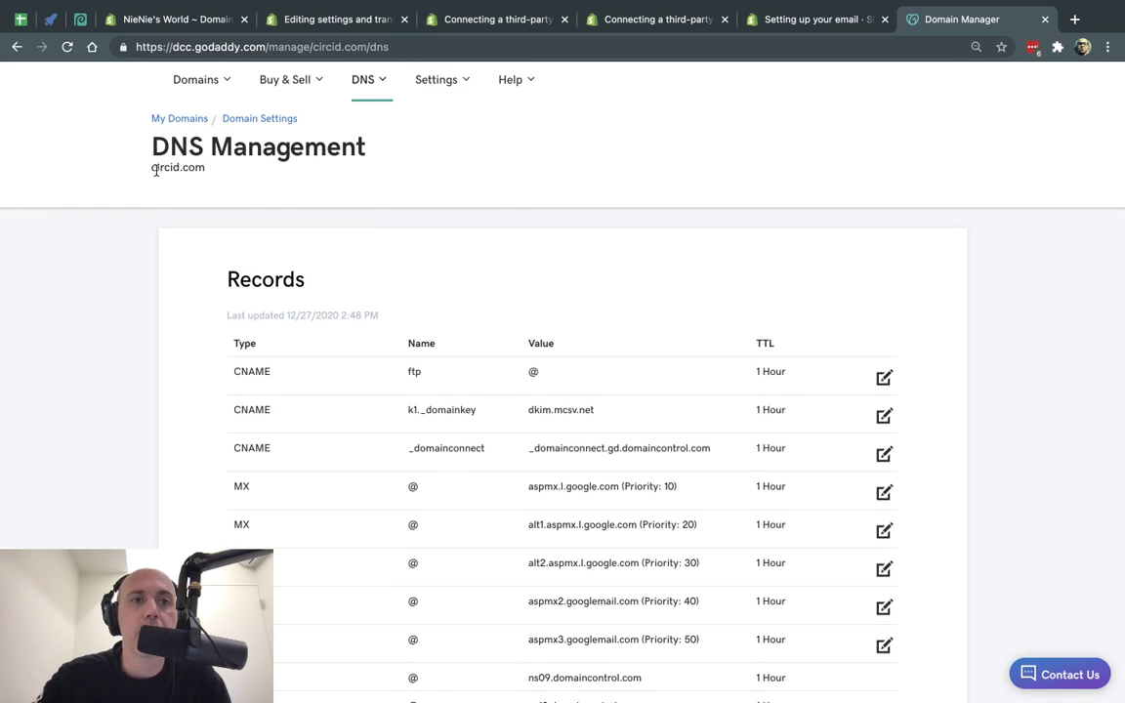
pyautogui.scroll(1, 215, 185)
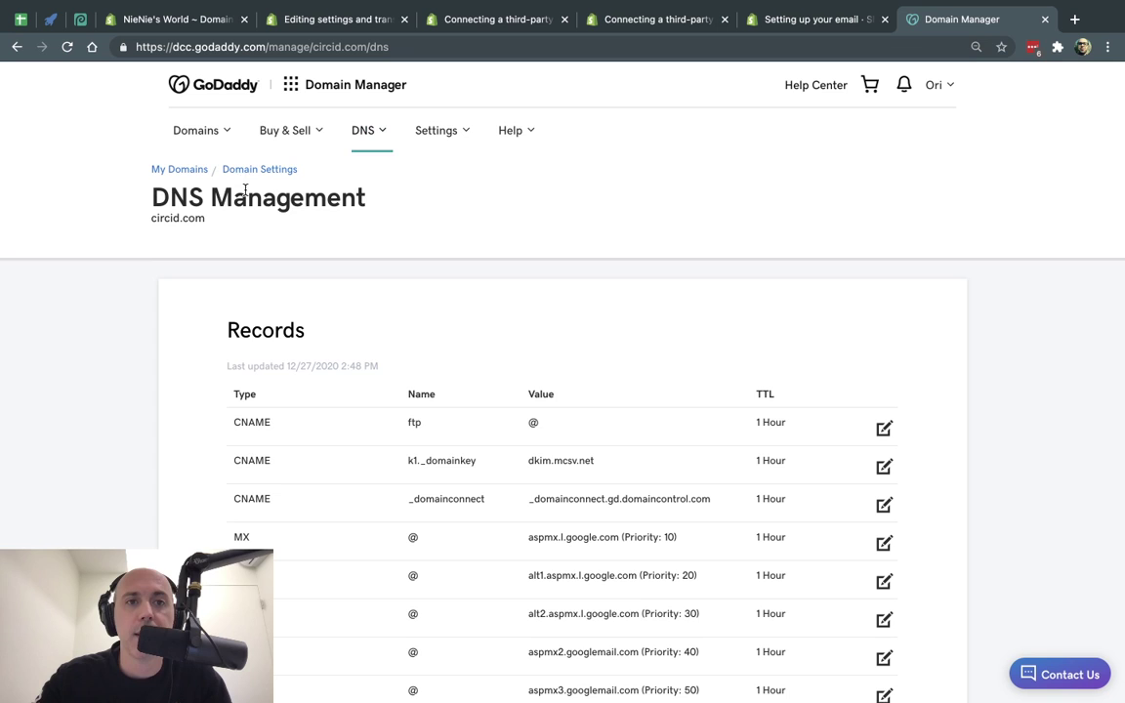
pyautogui.scroll(-1, 687, 362)
pyautogui.scroll(-5, 687, 363)
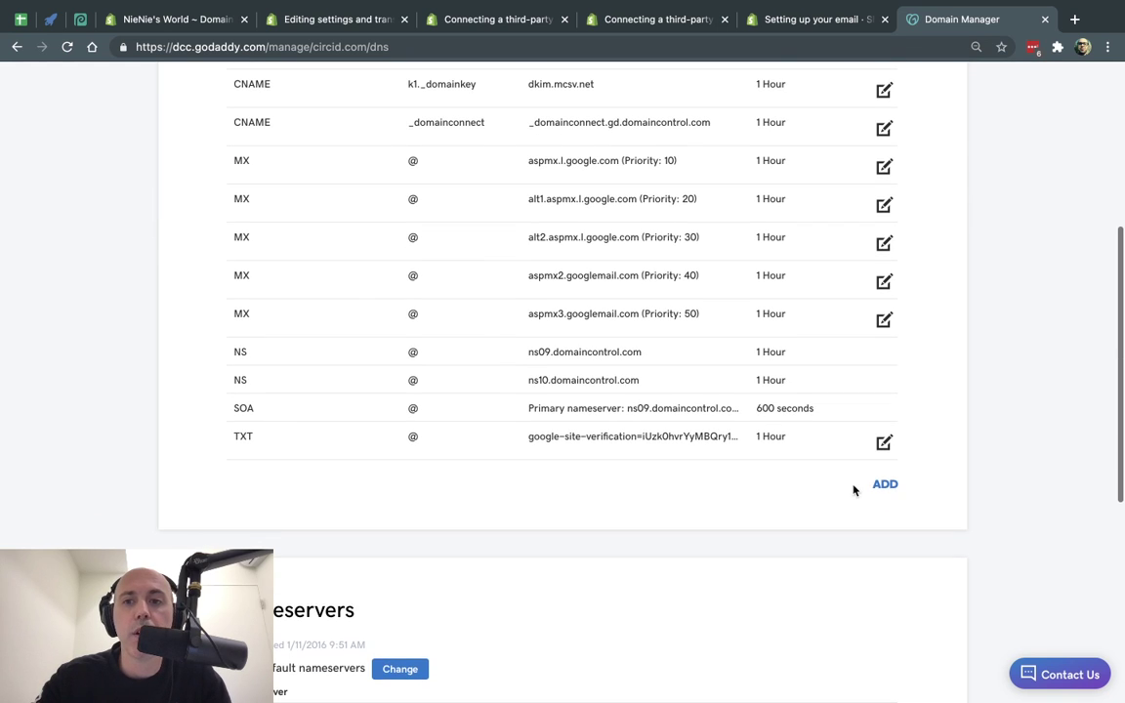
pyautogui.click(891, 486)
pyautogui.click(353, 521)
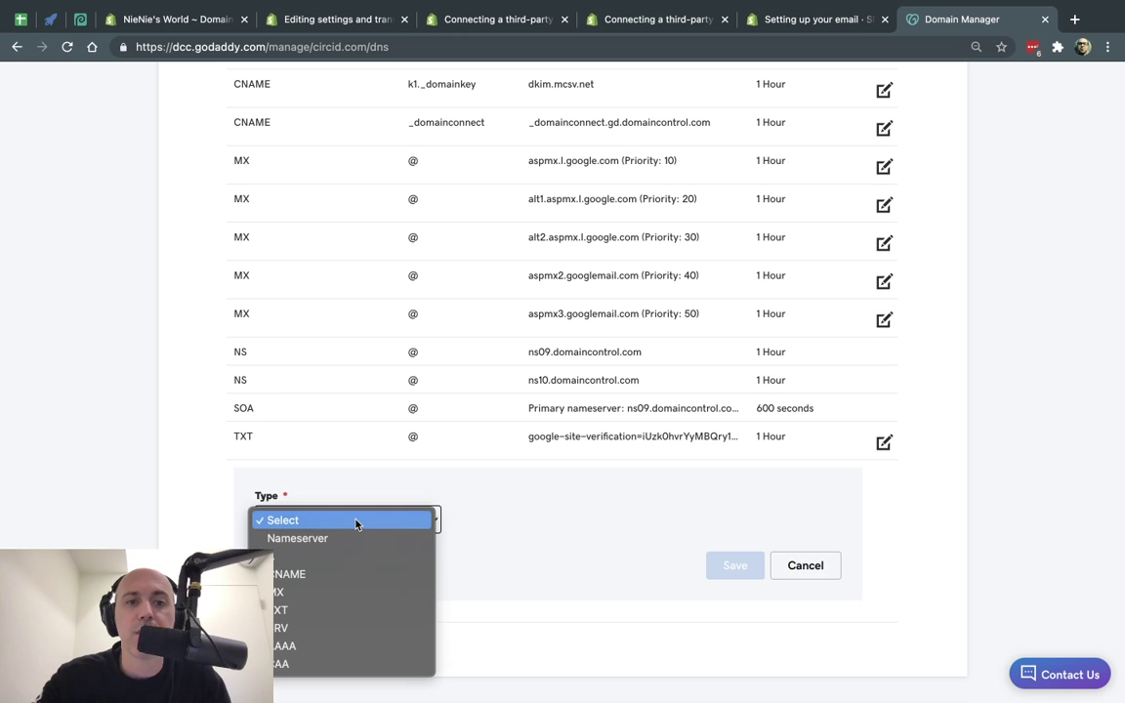
pyautogui.click(317, 561)
pyautogui.click(562, 522)
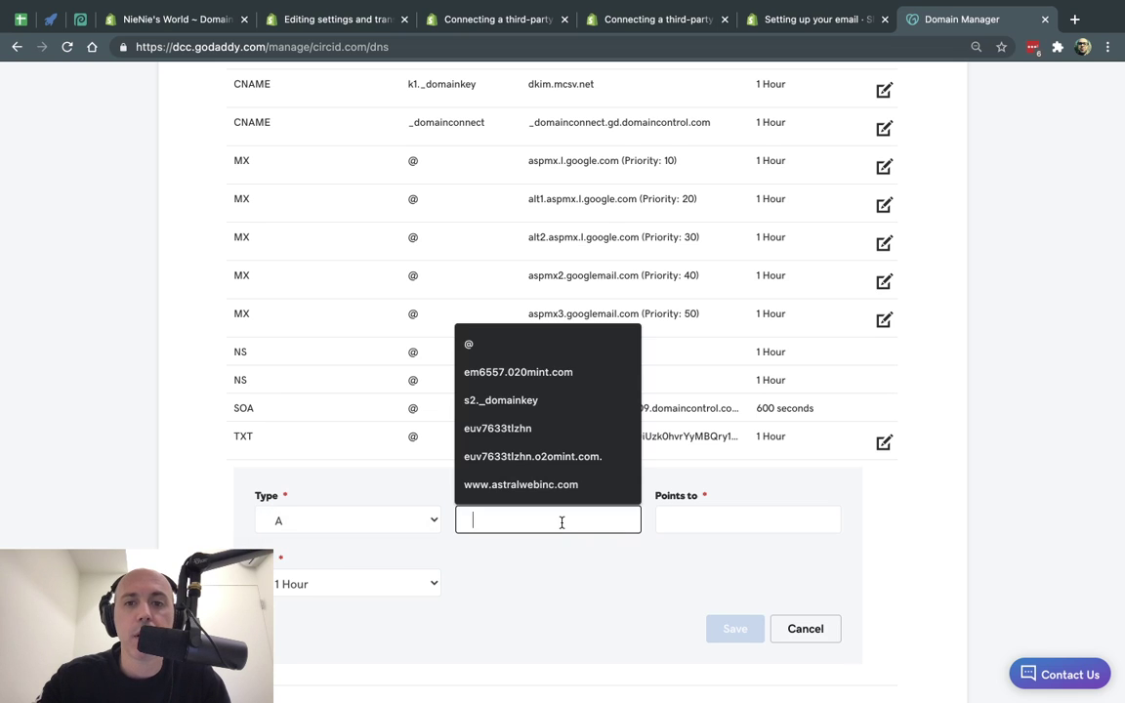
pyautogui.write('@')
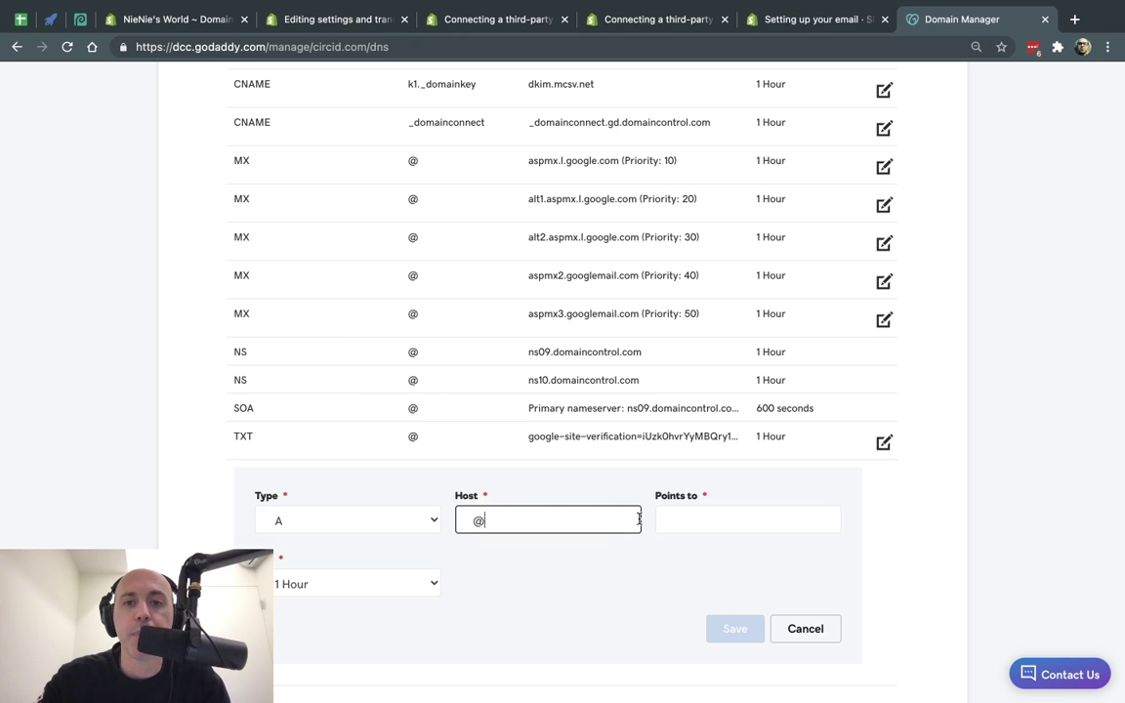
pyautogui.click(687, 521)
pyautogui.hotkey('ctrl', 'v')
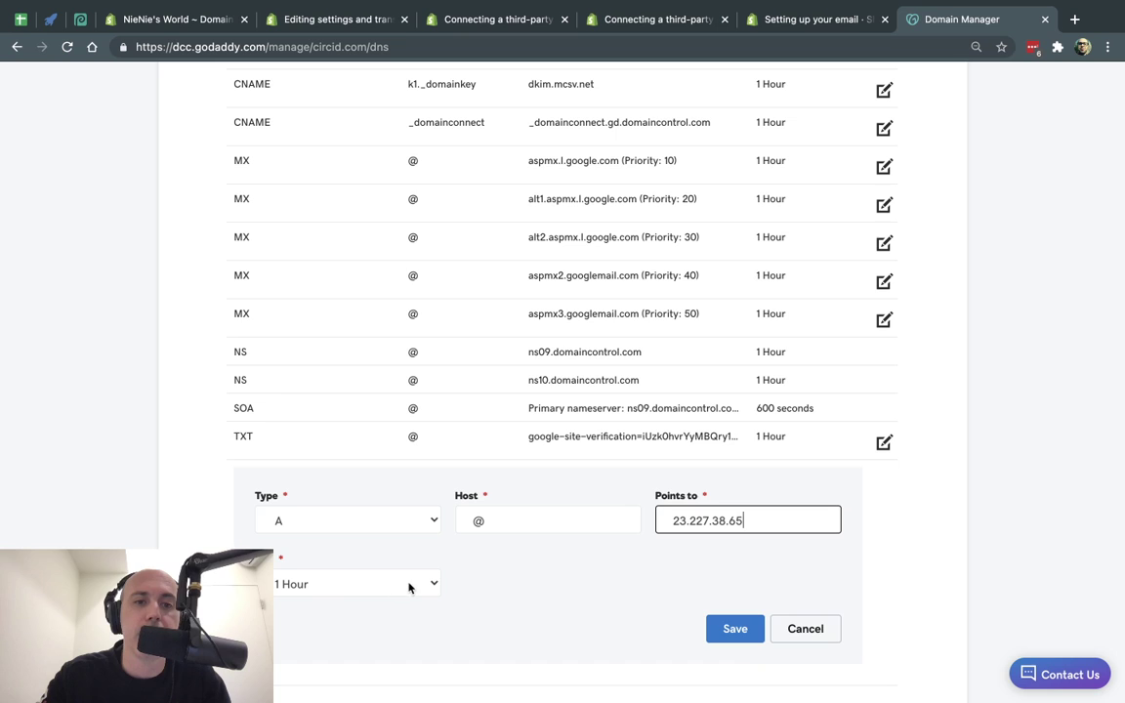
pyautogui.click(740, 634)
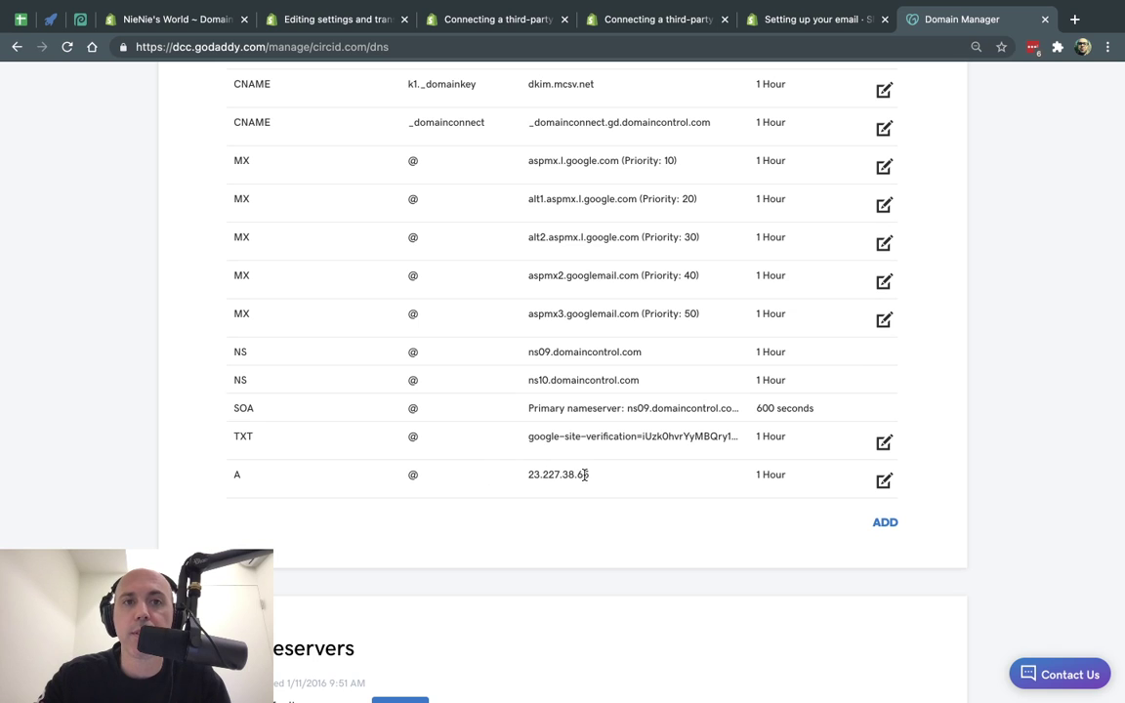
pyautogui.scroll(3, 584, 474)
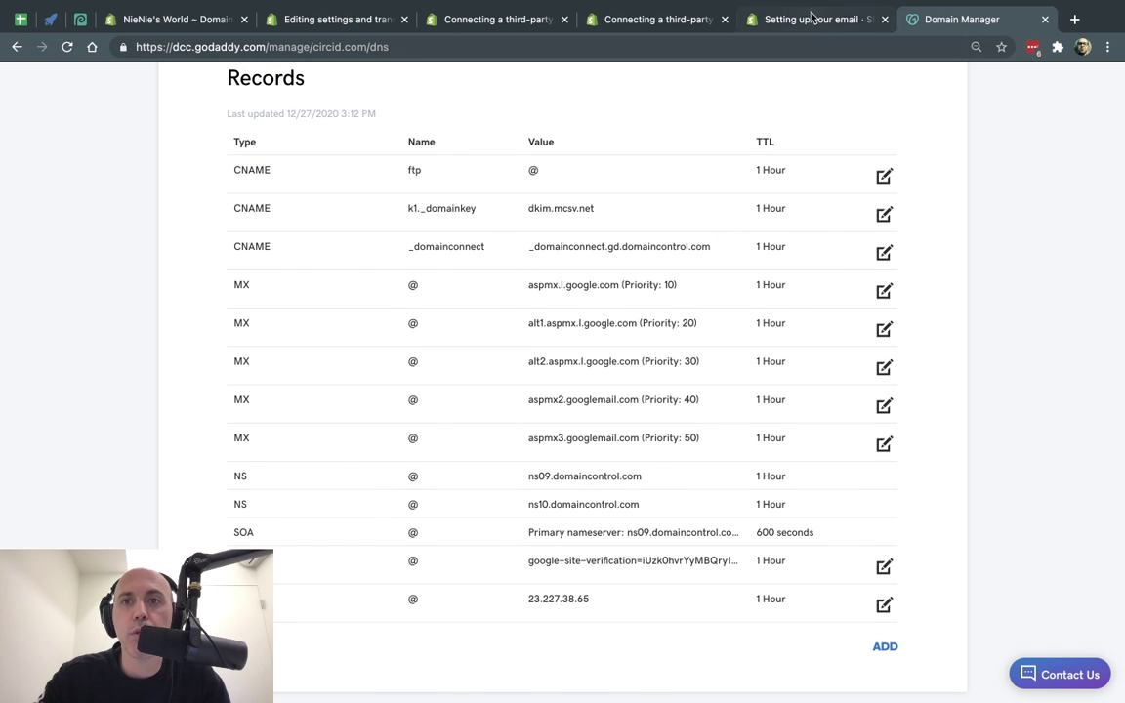
pyautogui.click(812, 18)
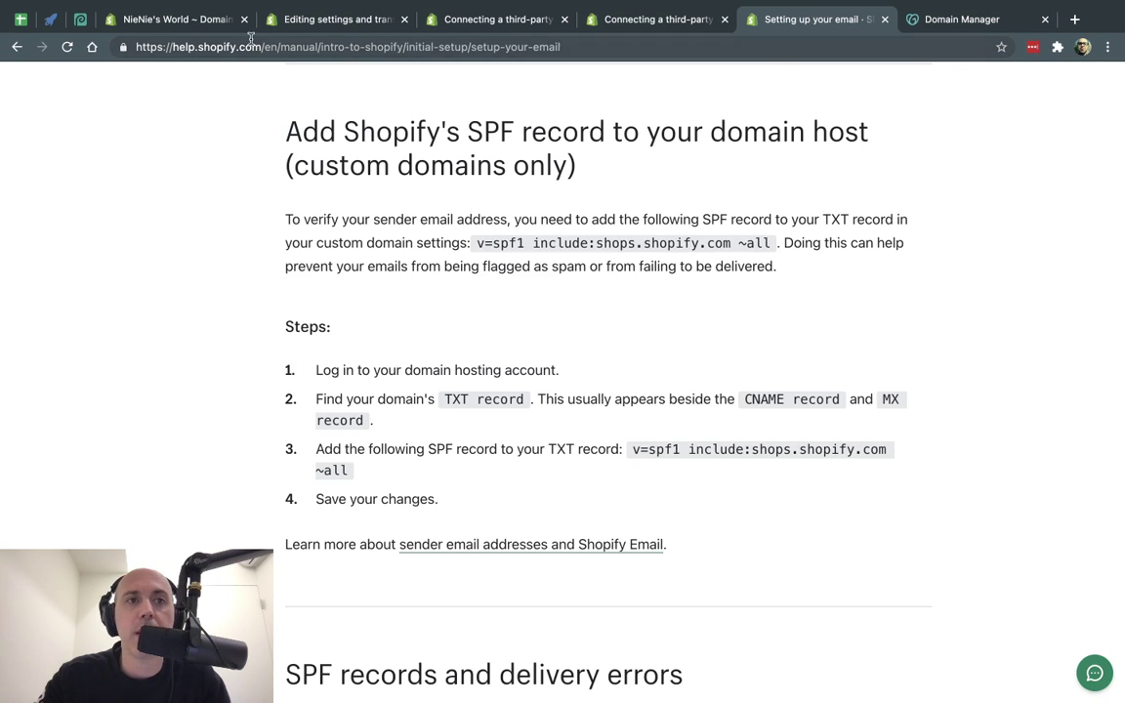
pyautogui.click(775, 86)
pyautogui.write('c')
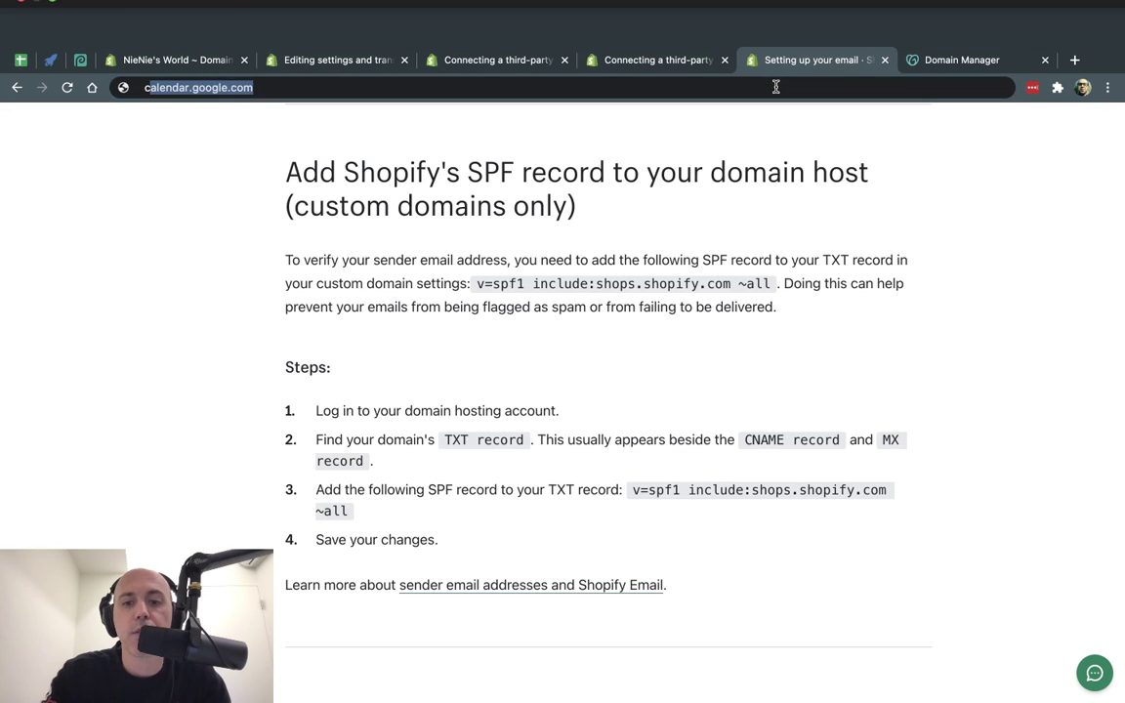
pyautogui.write('ircid.com')
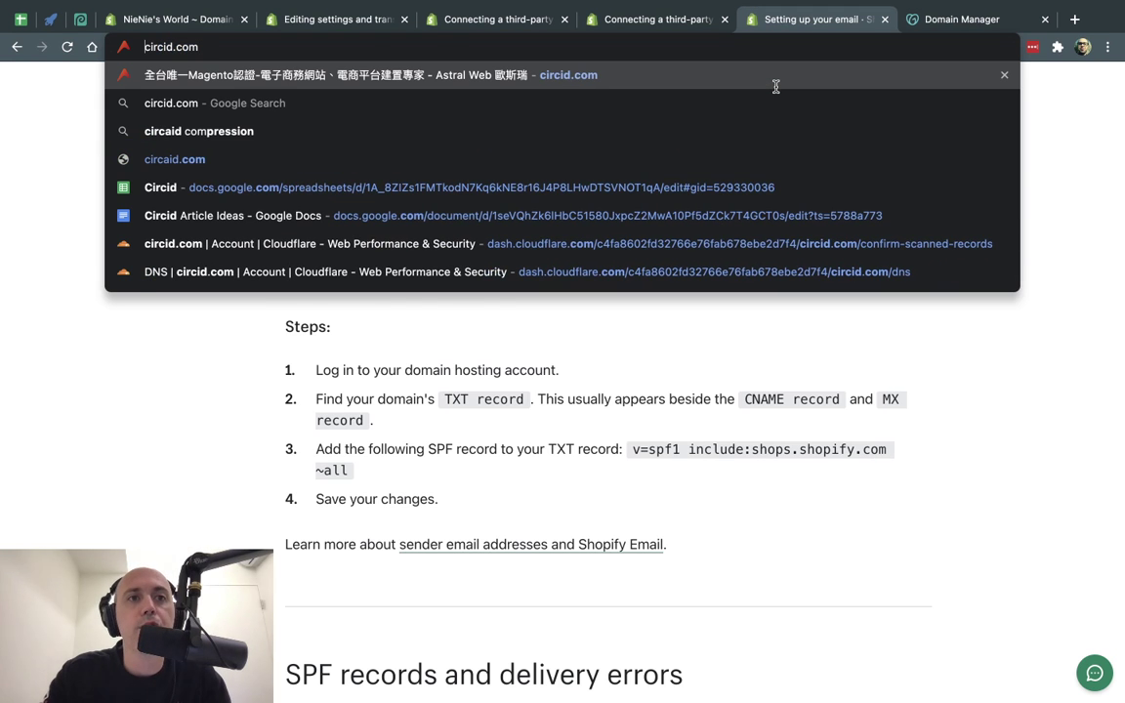
pyautogui.press('Home')
pyautogui.write('www')
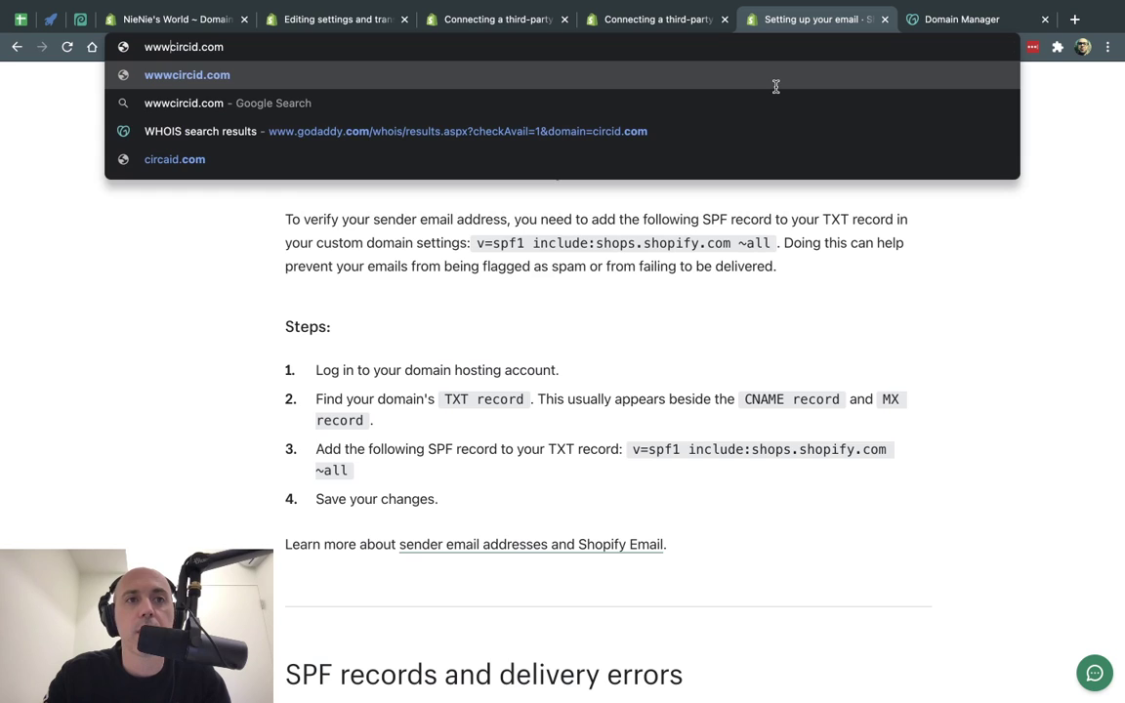
pyautogui.press('Escape')
pyautogui.click(966, 19)
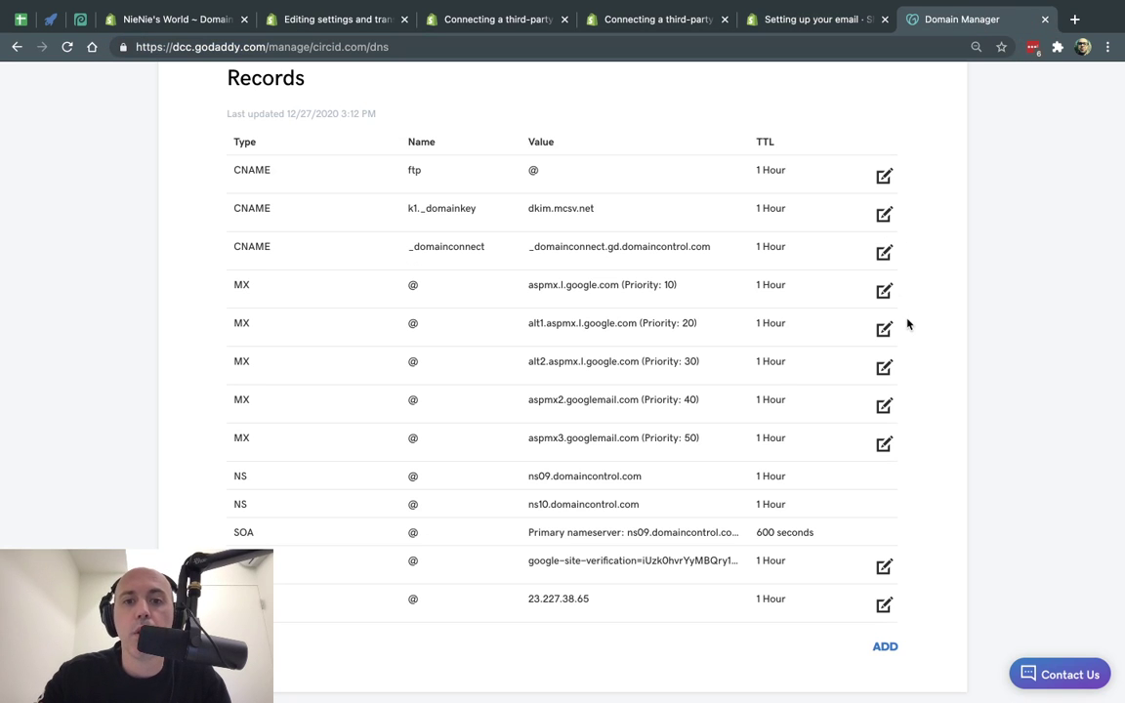
pyautogui.click(885, 646)
pyautogui.click(384, 459)
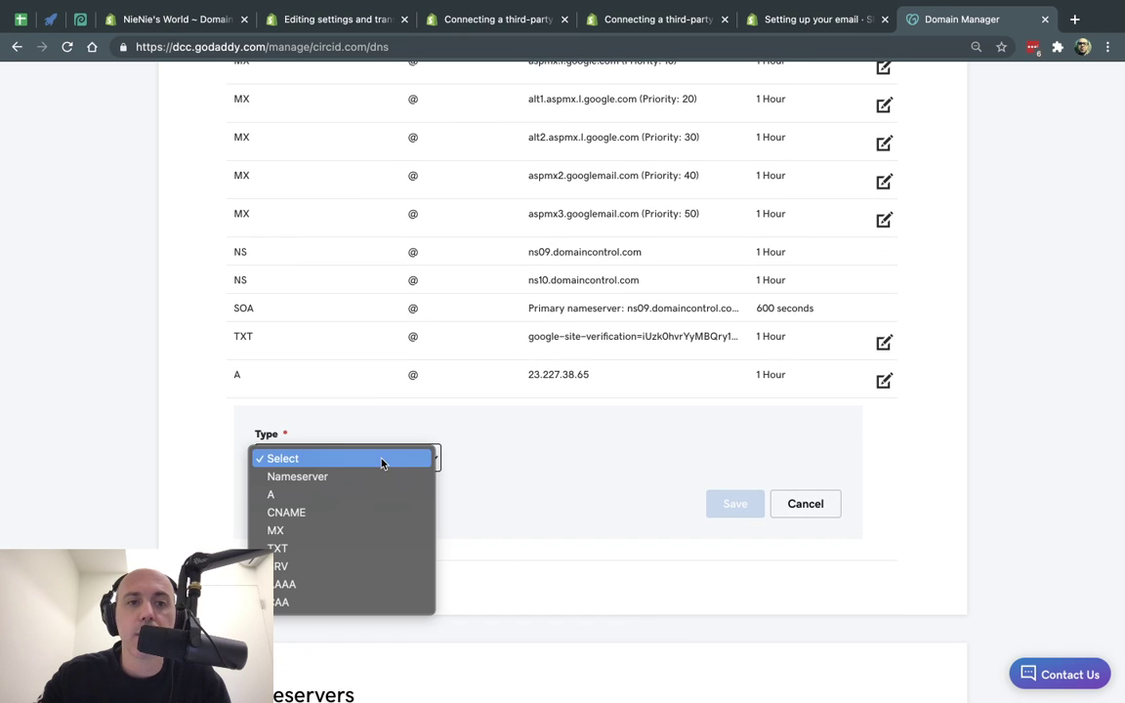
pyautogui.click(326, 514)
pyautogui.click(507, 460)
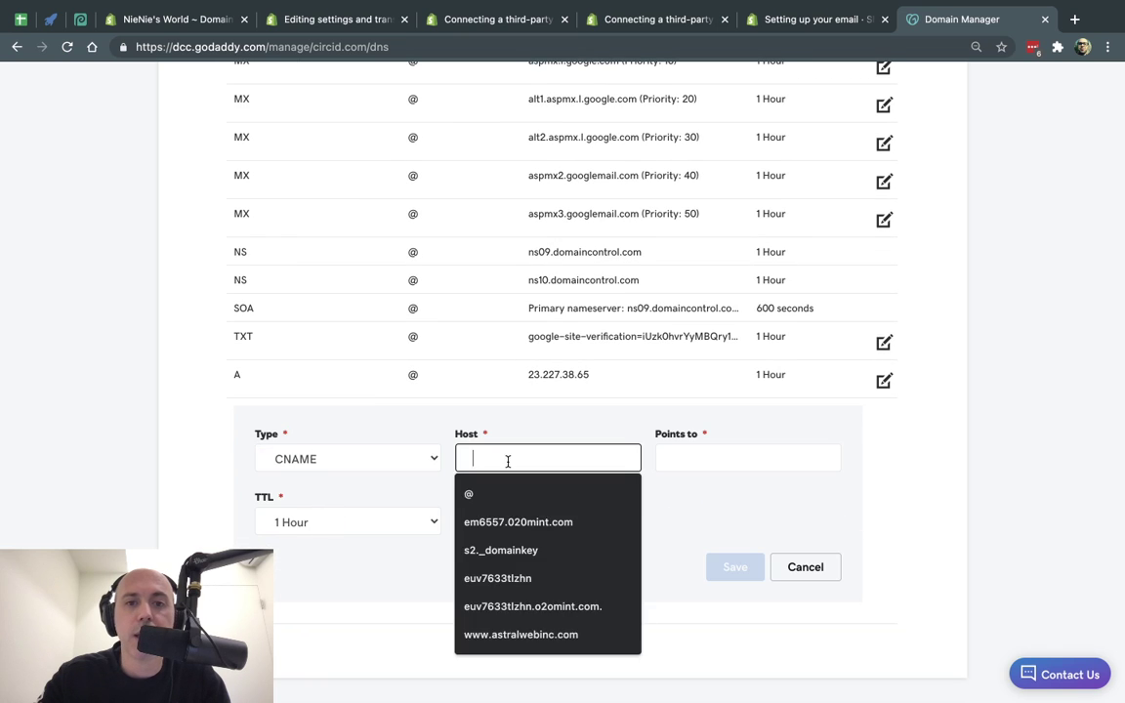
pyautogui.write('www')
pyautogui.click(514, 562)
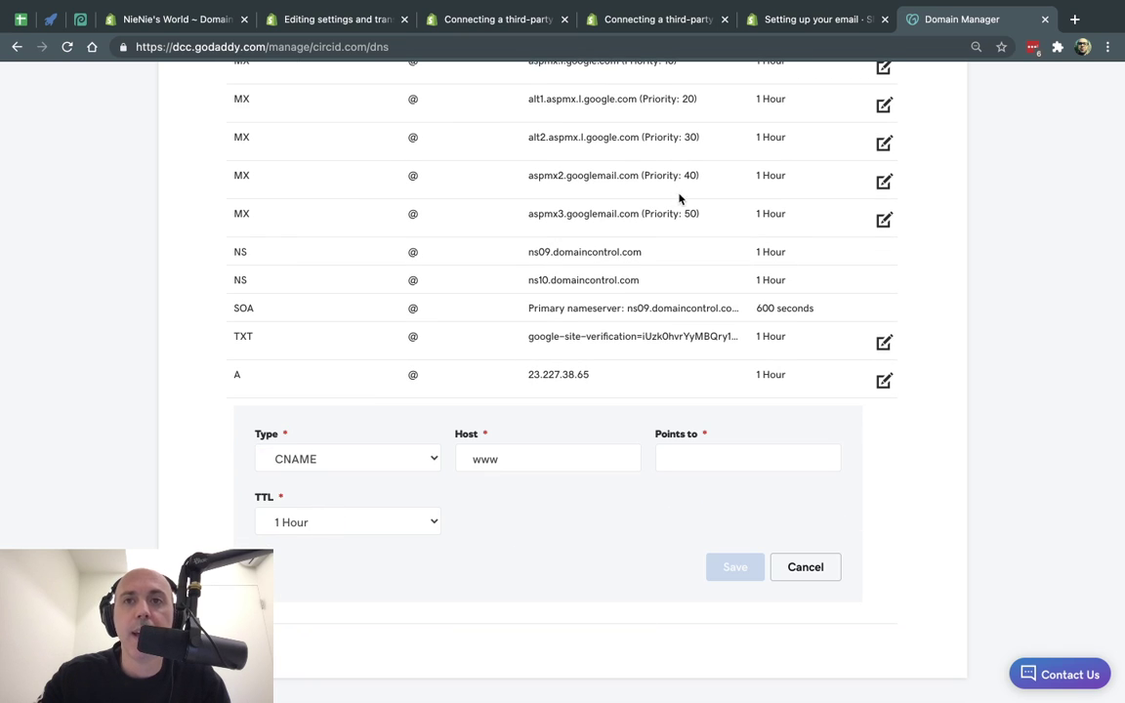
# Copy the CNAME target shops.myshopify.com from the manual connection instructions in the Shopify help article
pyautogui.click(435, 20)
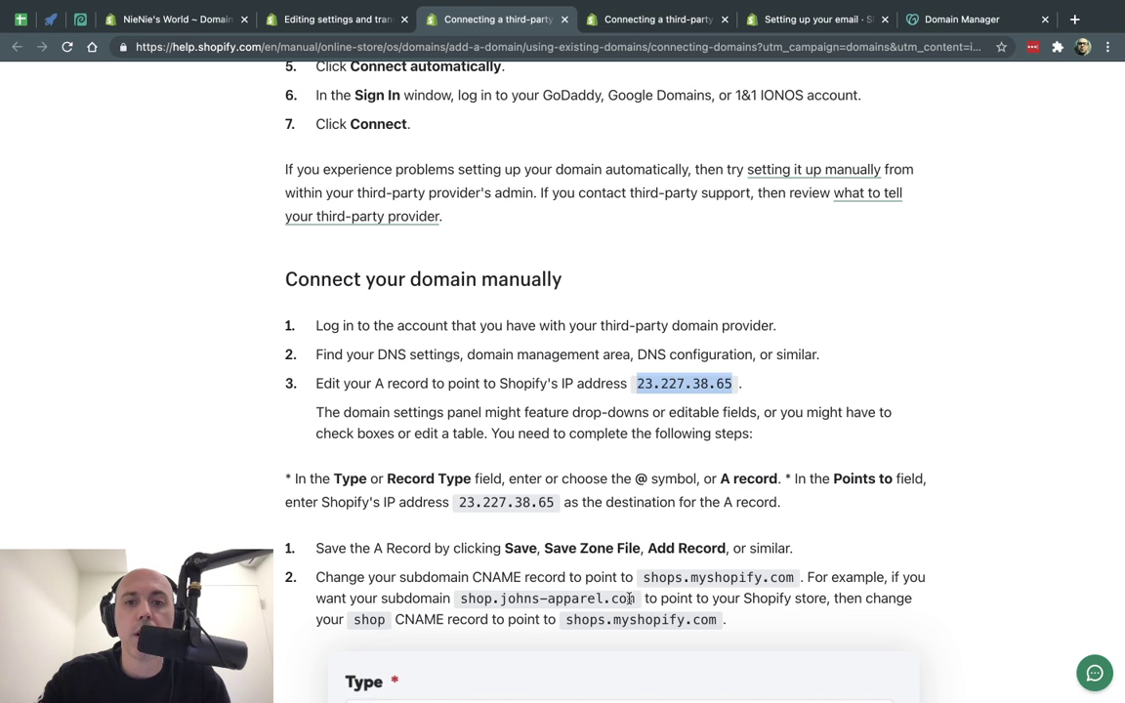
pyautogui.moveTo(566, 619); pyautogui.dragTo(716, 619)
pyautogui.press('super+c')
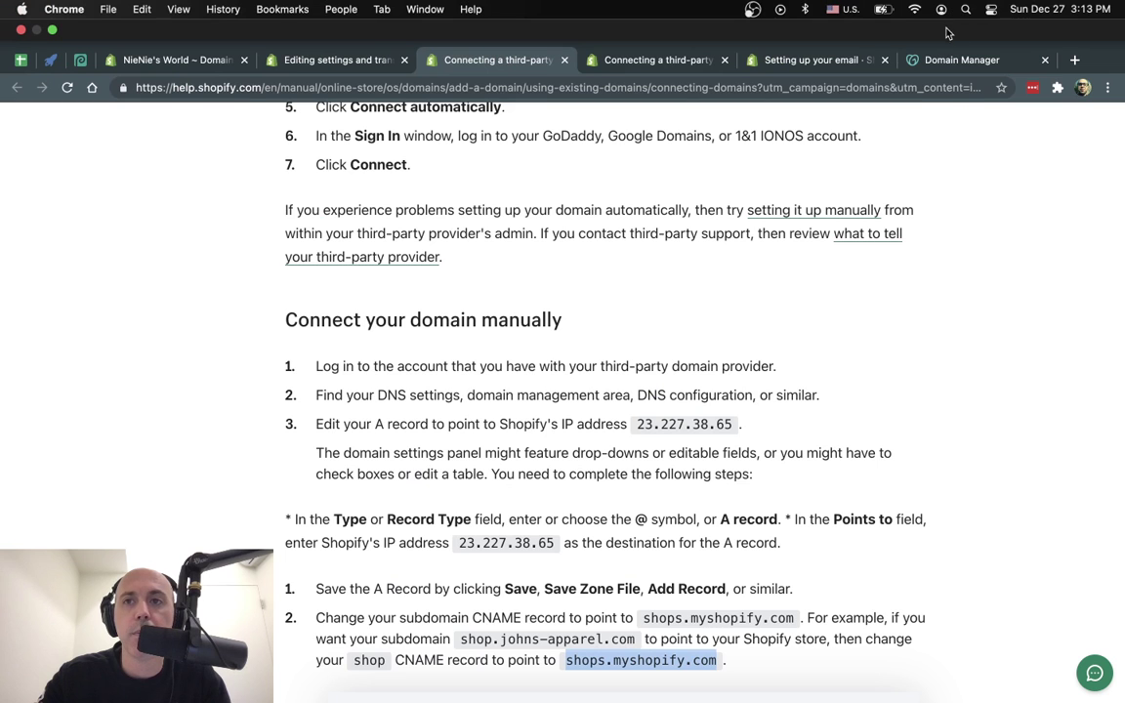
# Back in GoDaddy, point the www CNAME record to shops.myshopify.com and save it
pyautogui.click(952, 19)
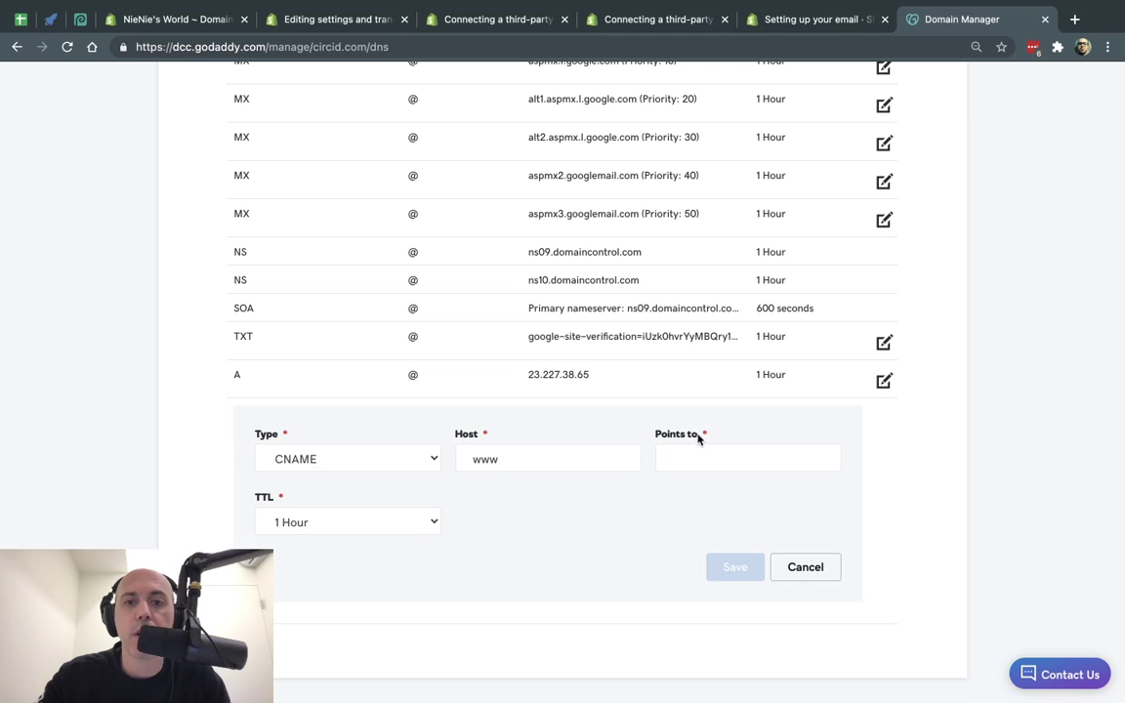
pyautogui.click(686, 459)
pyautogui.press('super+v')
pyautogui.click(735, 566)
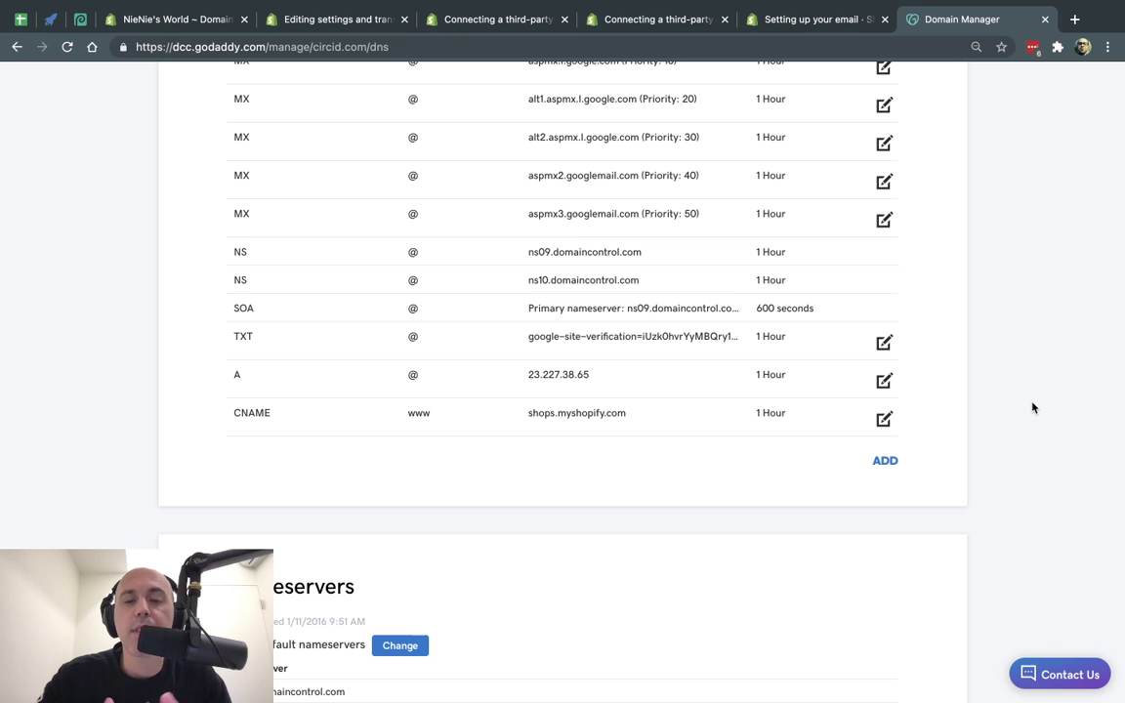
pyautogui.scroll(2, 1033, 408)
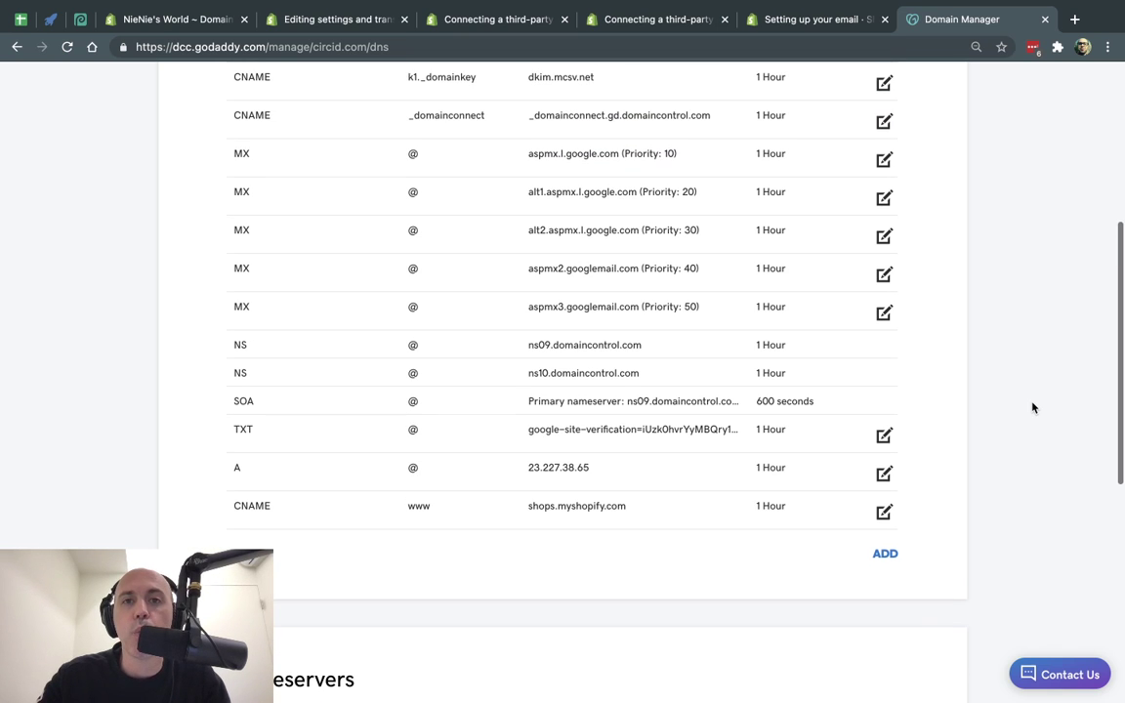
# Switch to the Shopify admin, verify the connection of circid.com, and check its CNAME and A record statuses
pyautogui.click(377, 28)
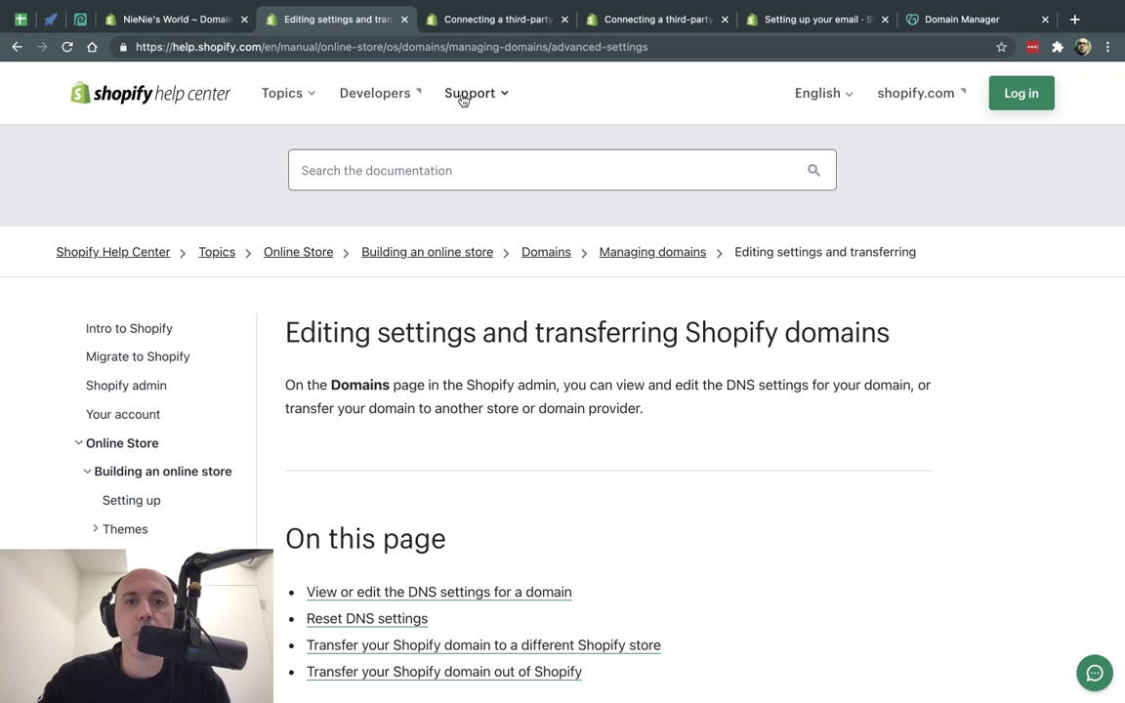
pyautogui.click(182, 18)
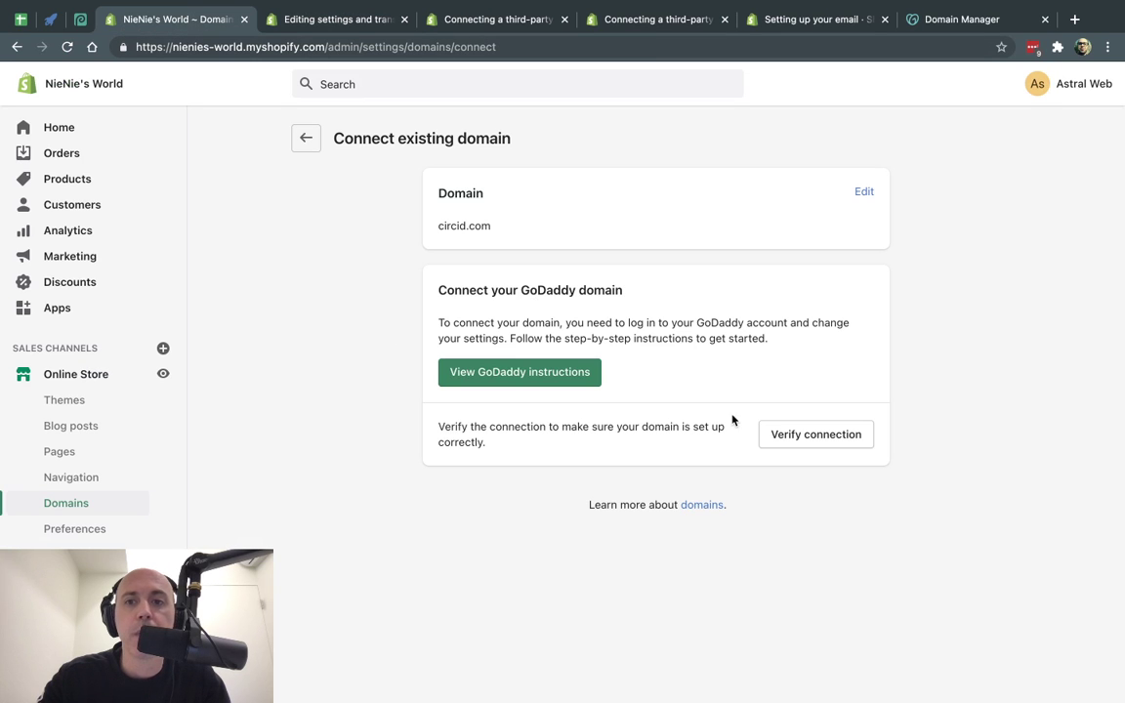
pyautogui.click(828, 439)
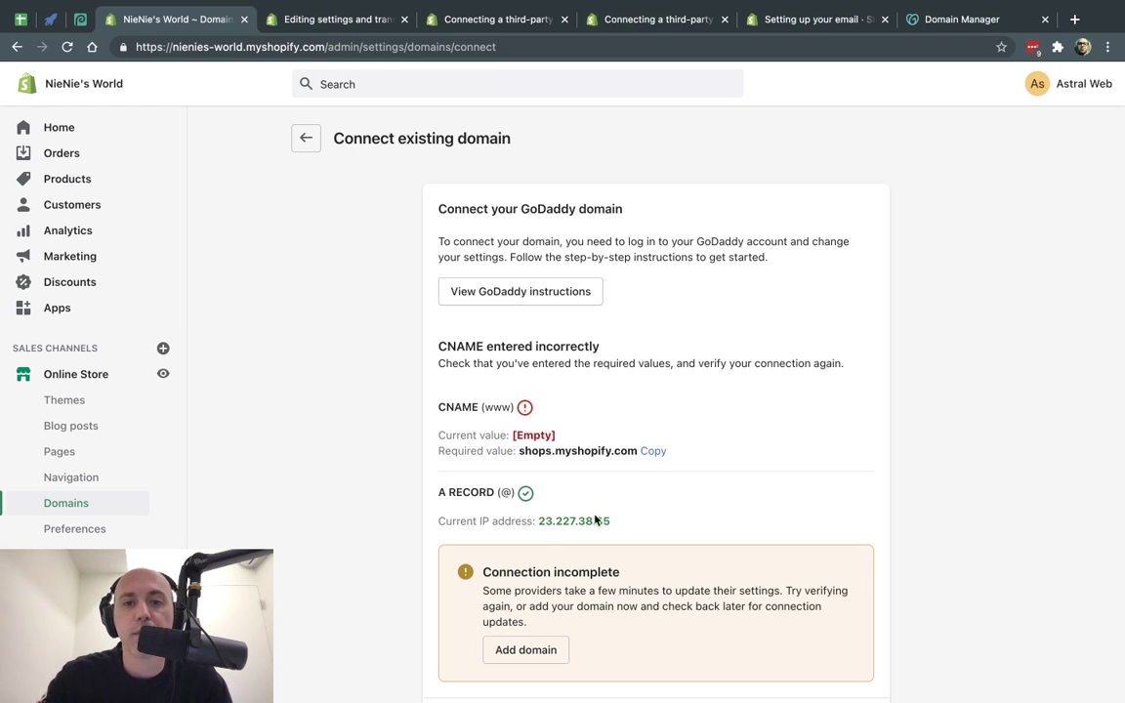
pyautogui.moveTo(439, 492); pyautogui.dragTo(544, 503)
pyautogui.click(547, 524)
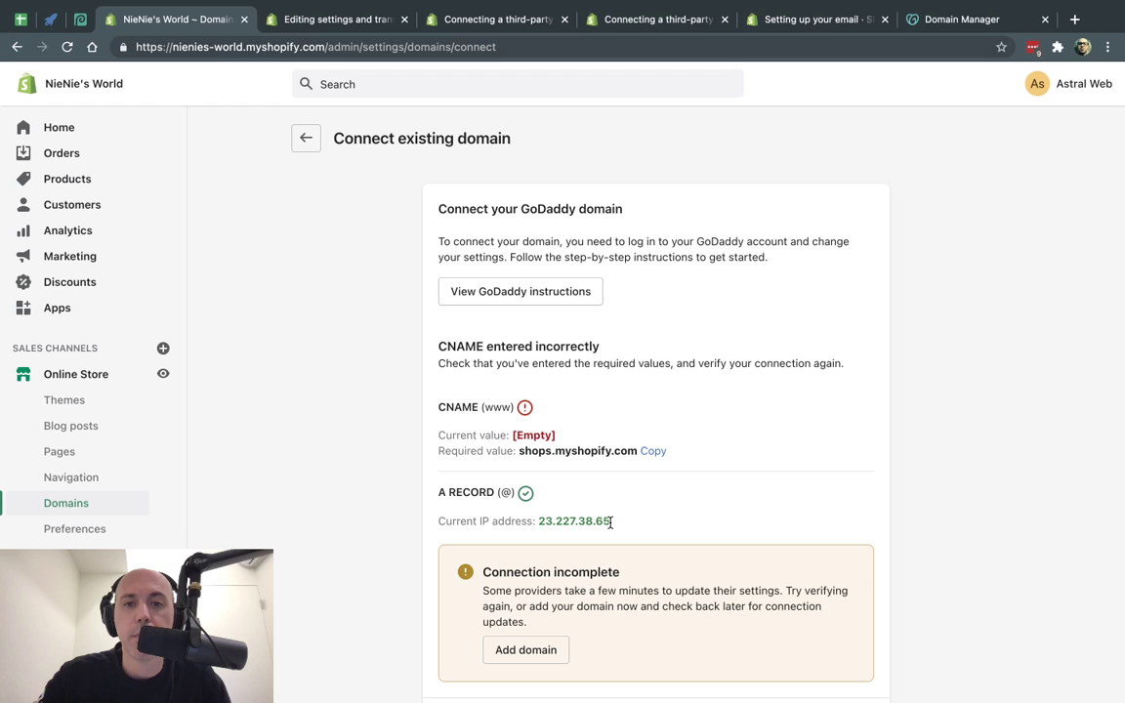
pyautogui.moveTo(439, 406); pyautogui.dragTo(637, 420)
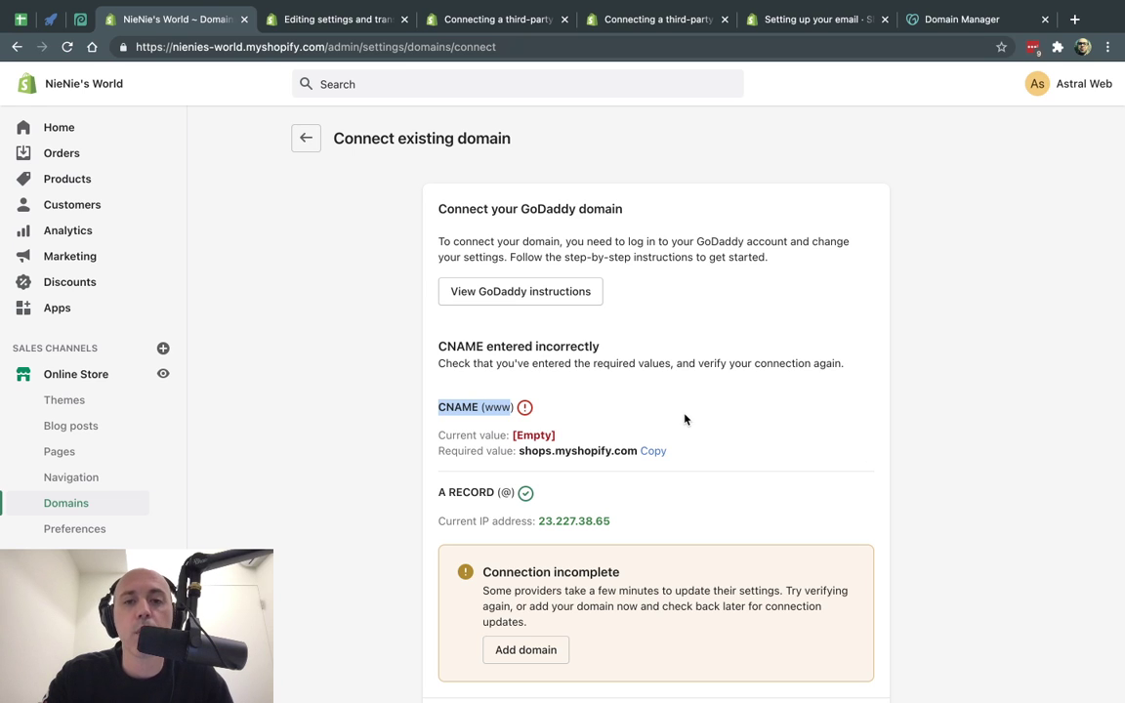
pyautogui.click(937, 434)
# Verify the circid.com connection again and review the domain's connection and SSL statuses
pyautogui.scroll(-3, 936, 434)
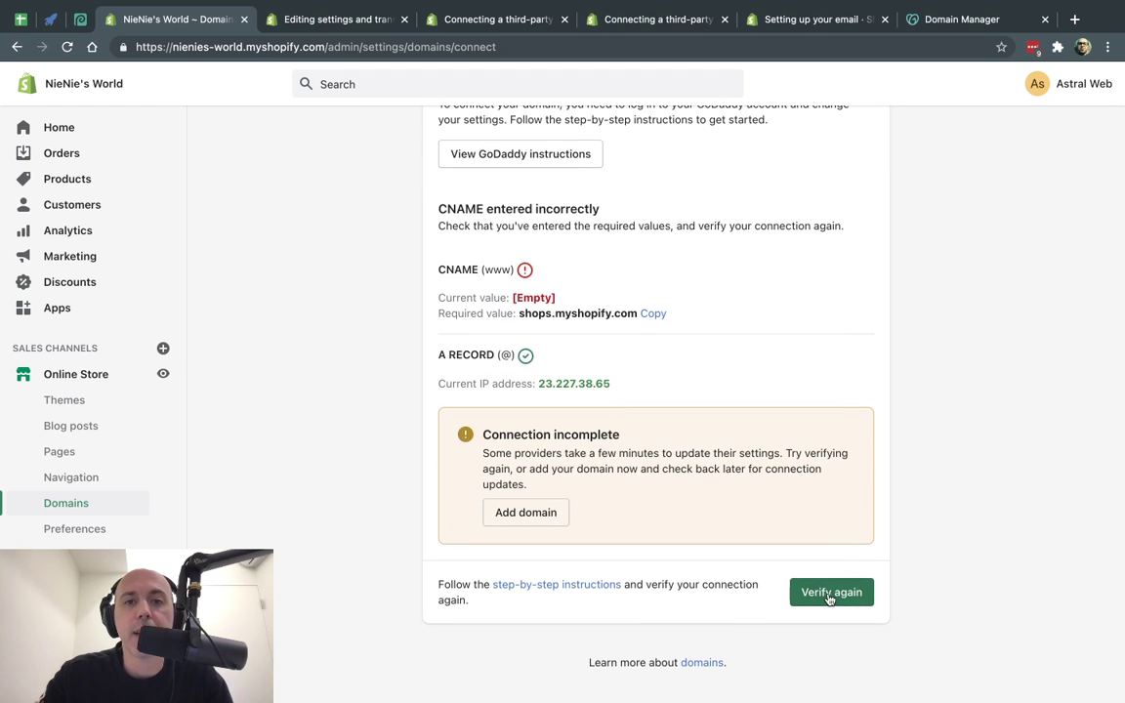
pyautogui.moveTo(438, 355); pyautogui.dragTo(501, 355)
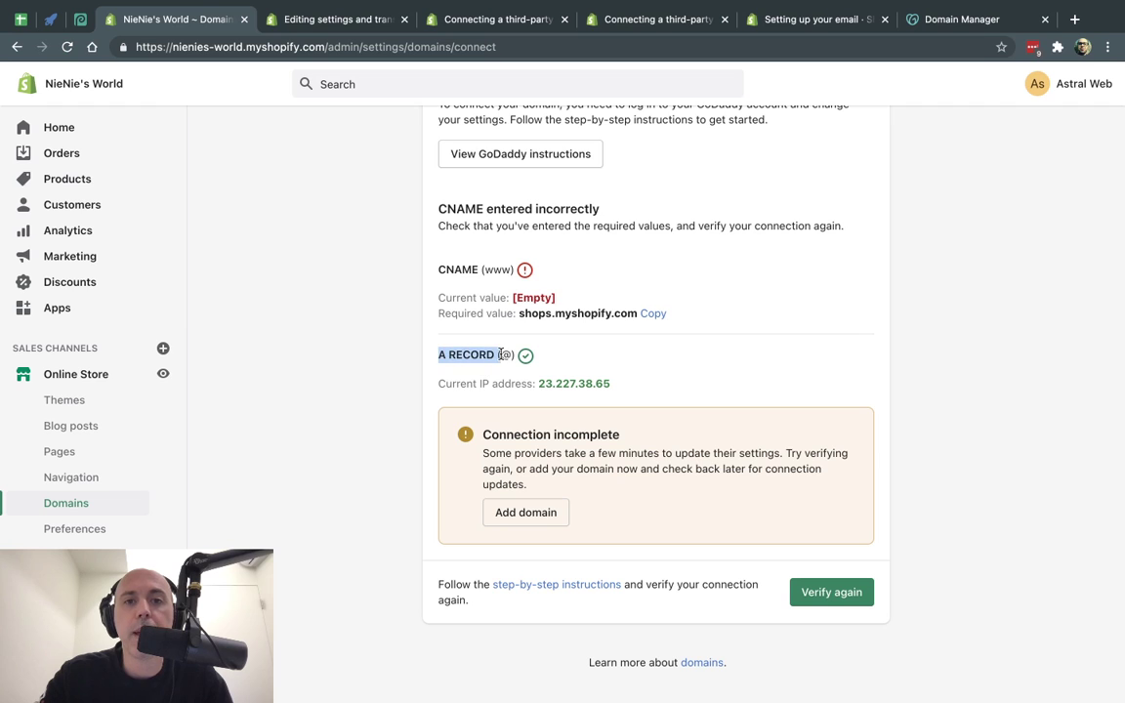
pyautogui.moveTo(438, 270); pyautogui.dragTo(493, 269)
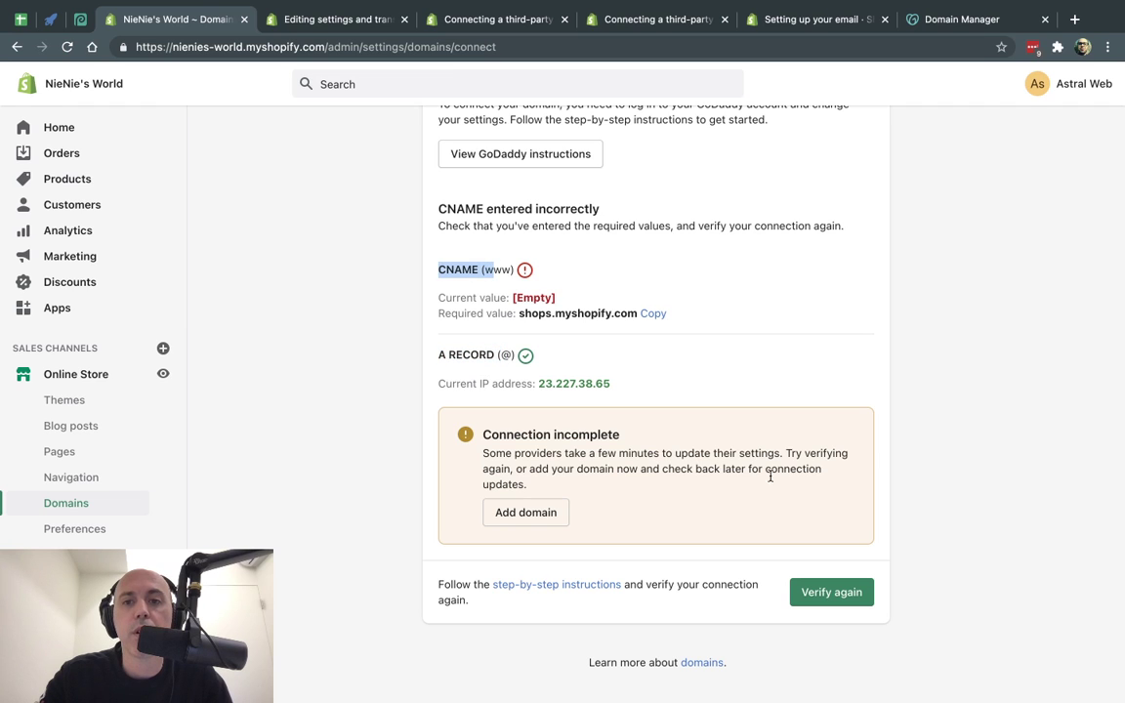
pyautogui.click(835, 593)
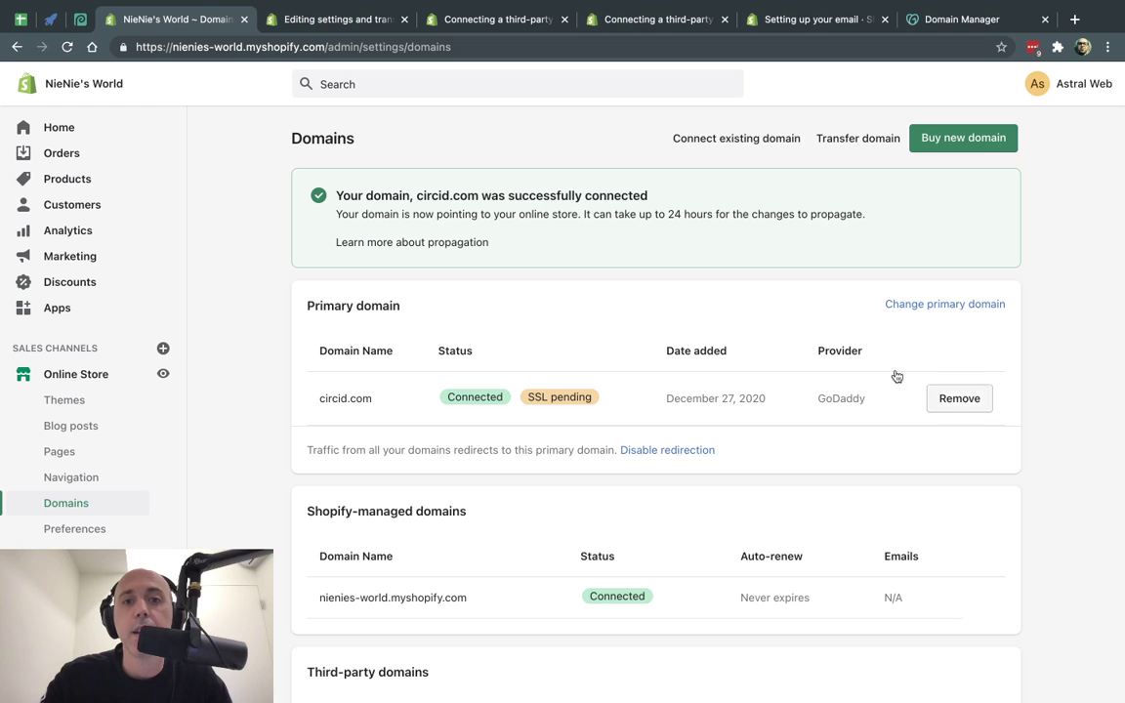
pyautogui.moveTo(303, 176); pyautogui.dragTo(645, 191)
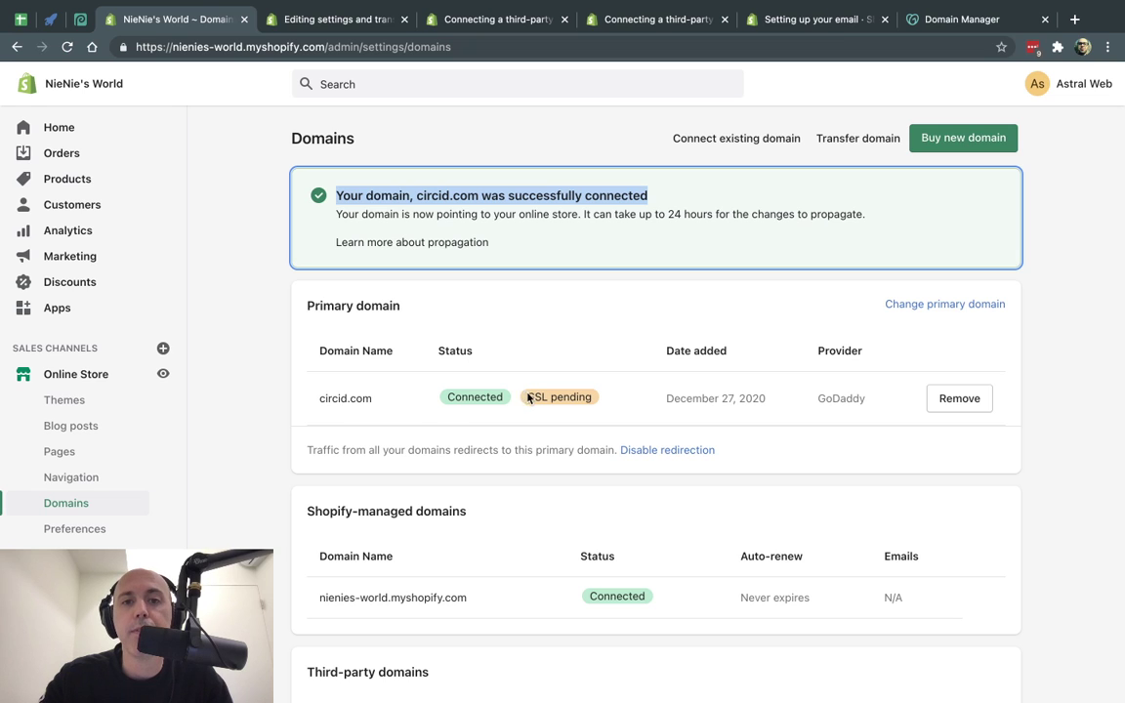
pyautogui.moveTo(527, 397); pyautogui.dragTo(600, 398)
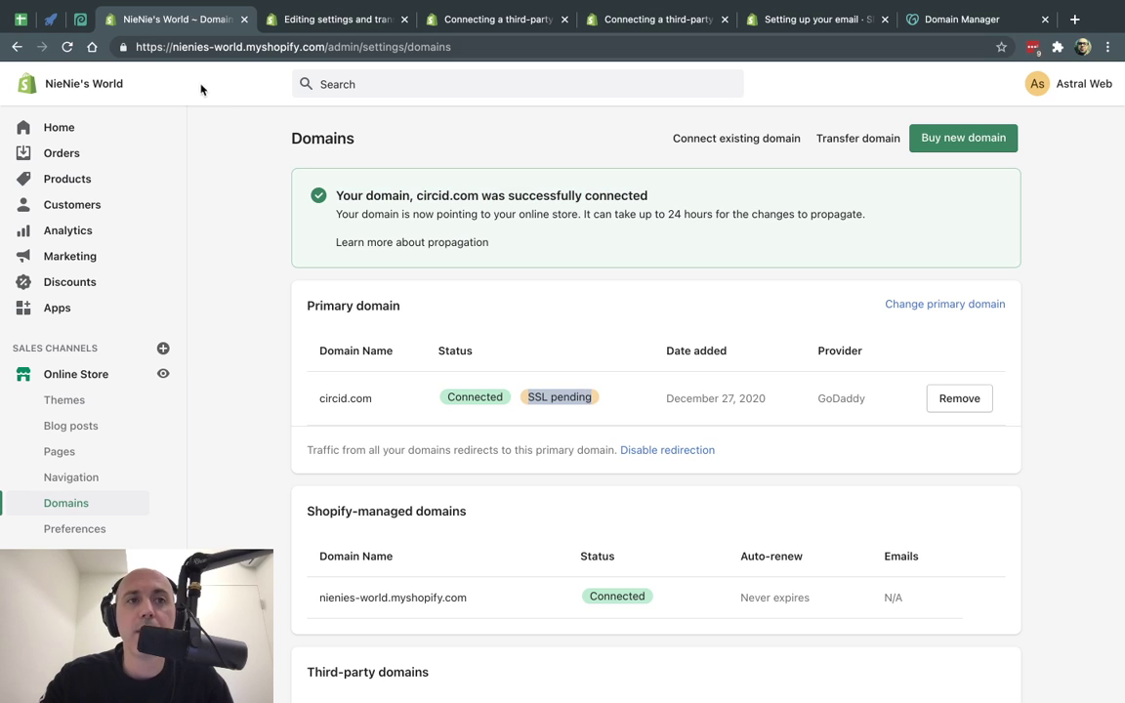
pyautogui.click(140, 46)
pyautogui.moveTo(140, 46); pyautogui.dragTo(169, 48)
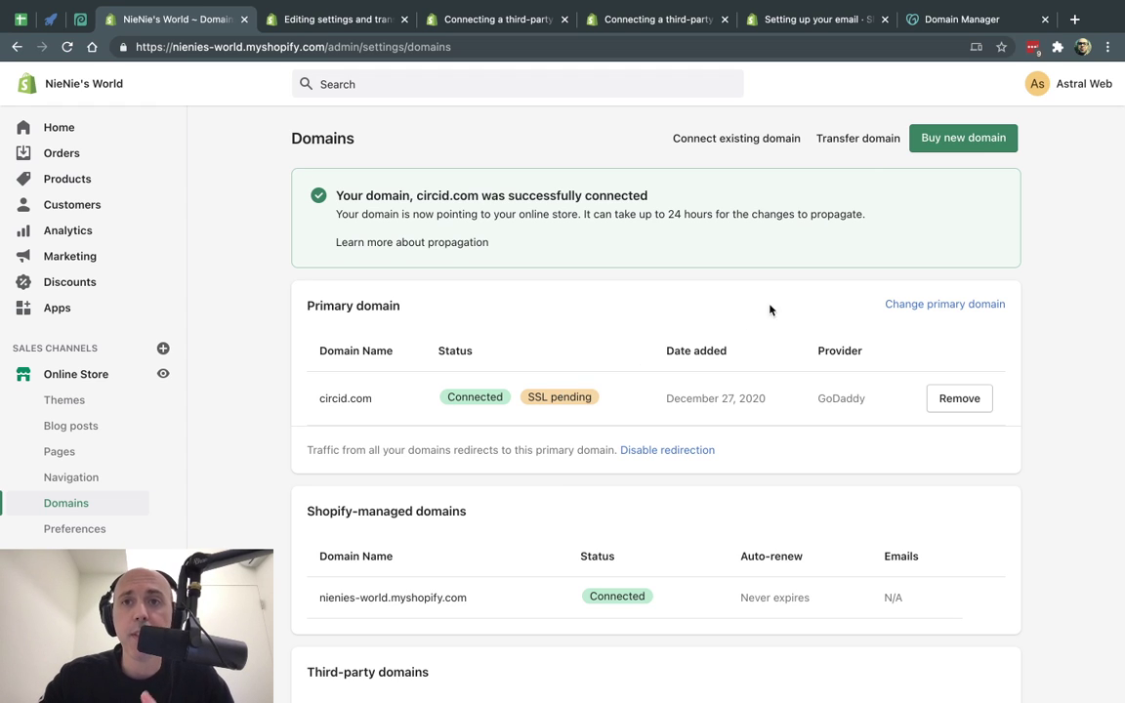
# Copy the SPF record v=spf1 include:shops.shopify.com ~all from the Shopify help article on setting up email
pyautogui.click(817, 22)
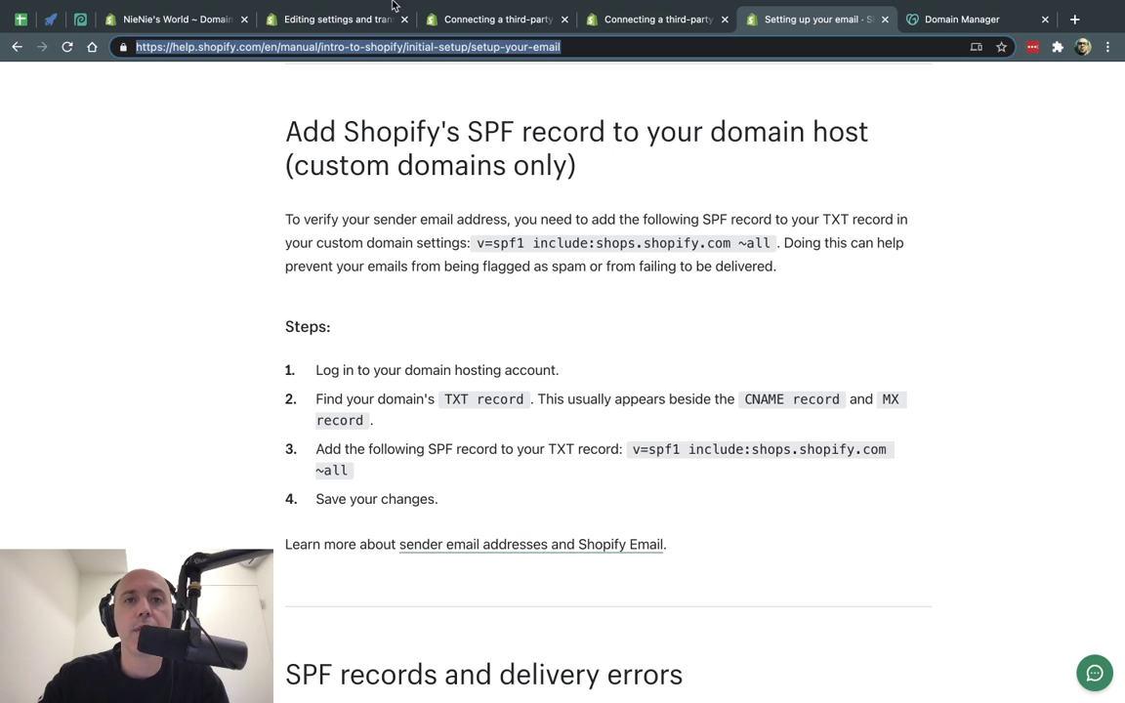
pyautogui.click(582, 426)
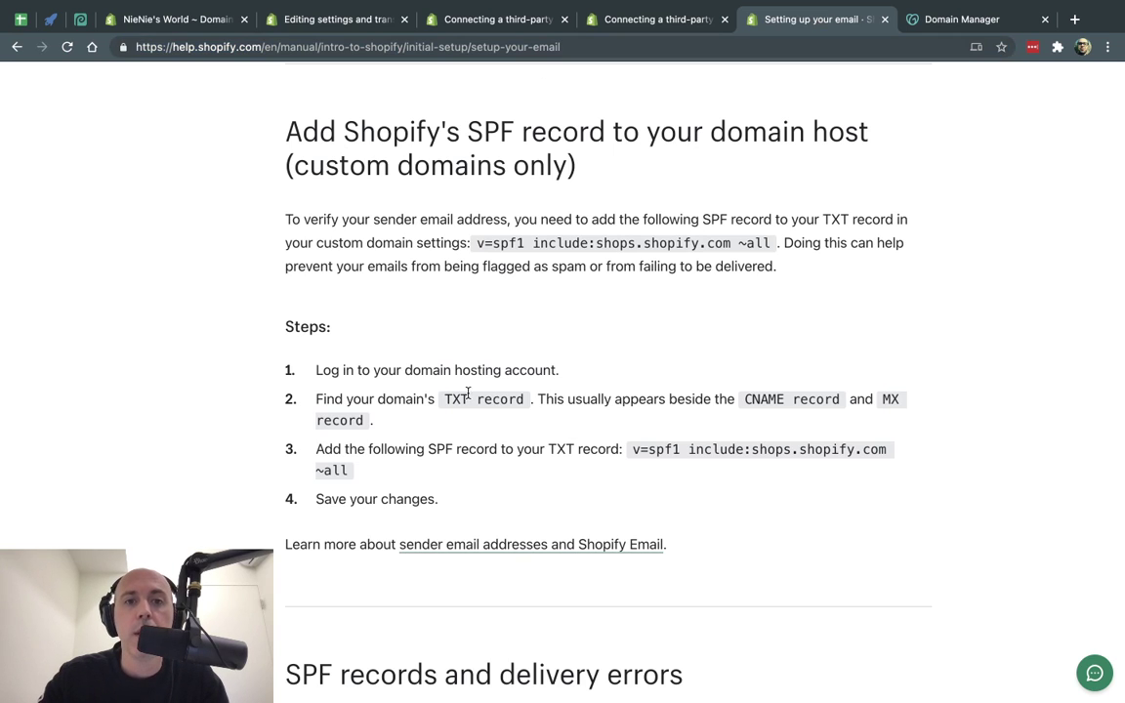
pyautogui.moveTo(444, 399); pyautogui.dragTo(518, 399)
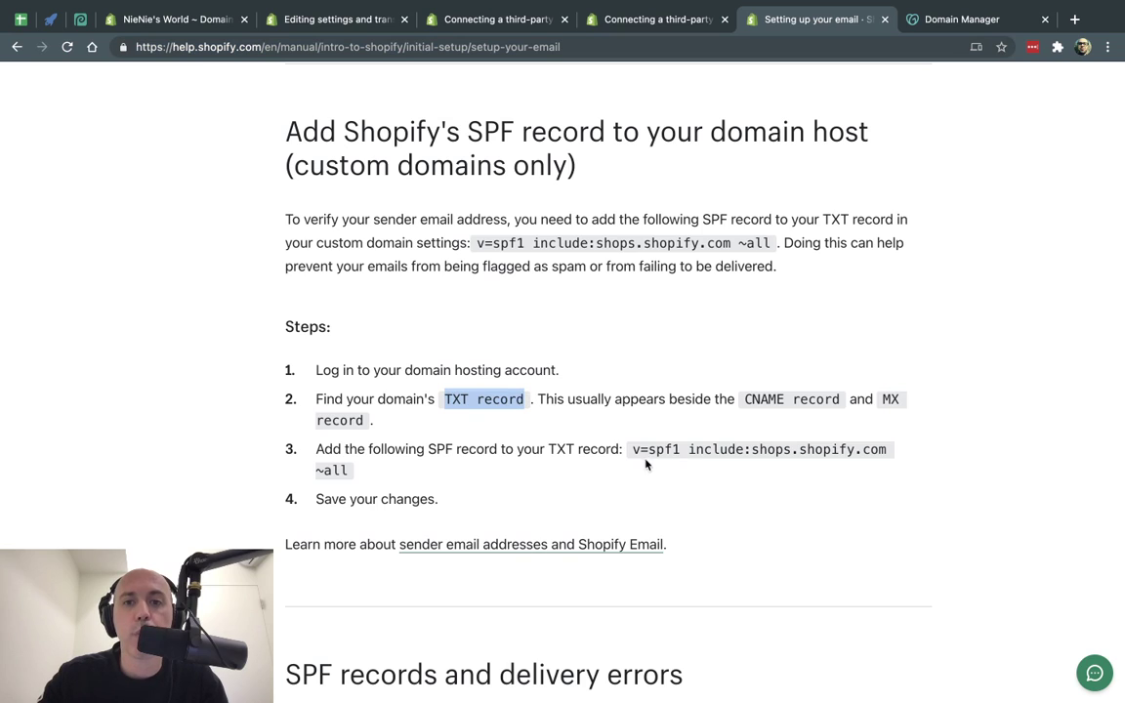
pyautogui.moveTo(633, 449); pyautogui.dragTo(349, 475)
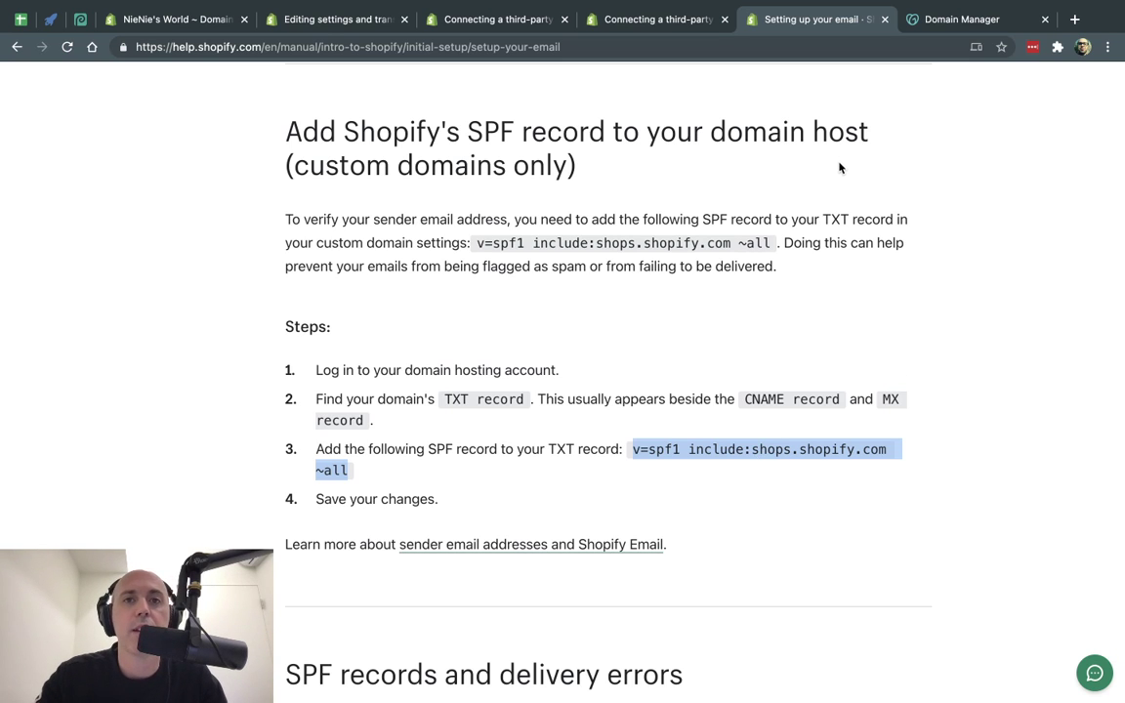
# In GoDaddy's DNS records for circid.com, start a new TXT record and set its host to @
pyautogui.click(186, 16)
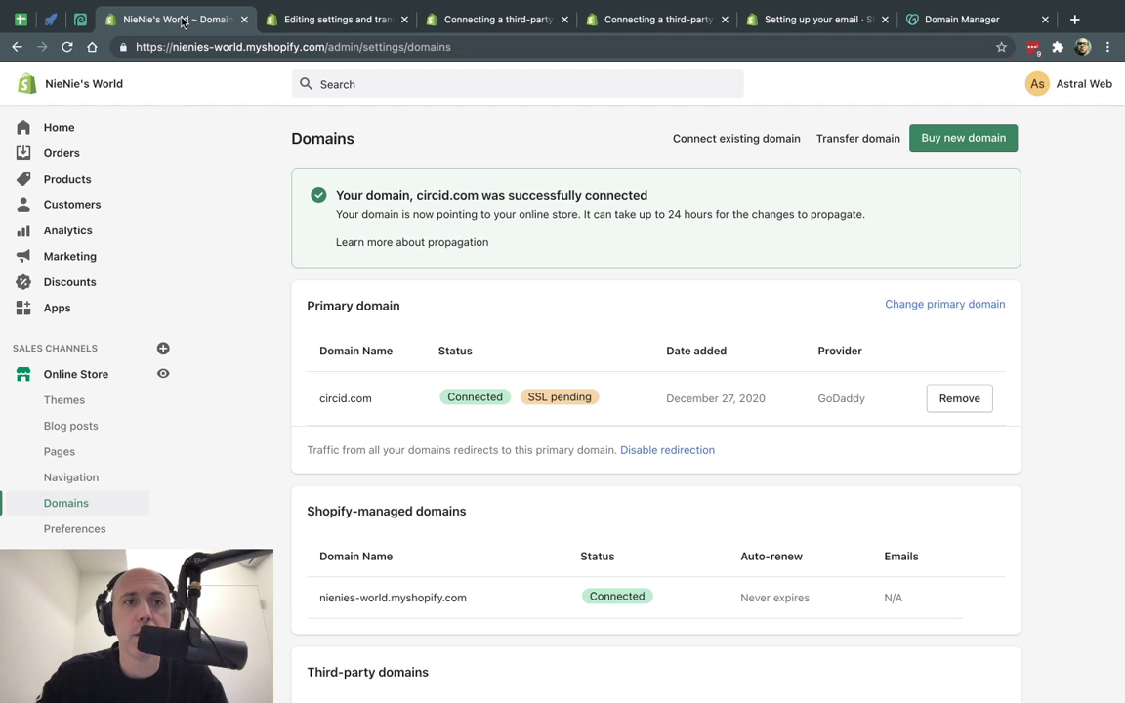
pyautogui.click(952, 20)
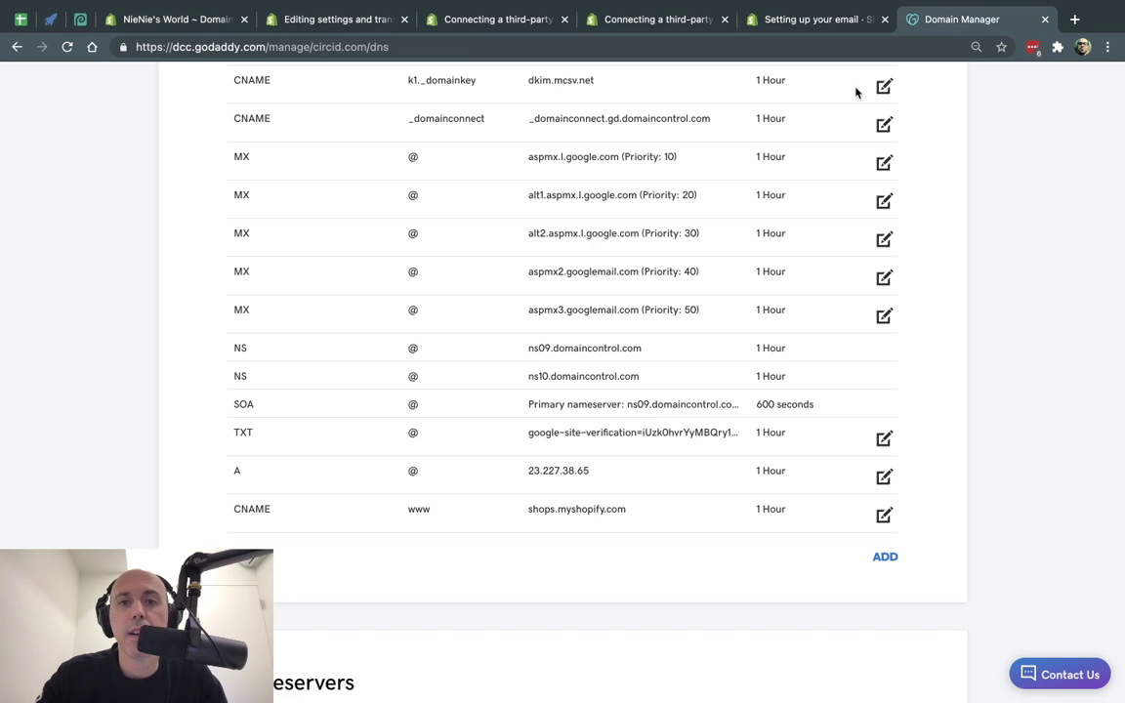
pyautogui.click(887, 565)
pyautogui.click(395, 593)
pyautogui.scroll(-3, 351, 628)
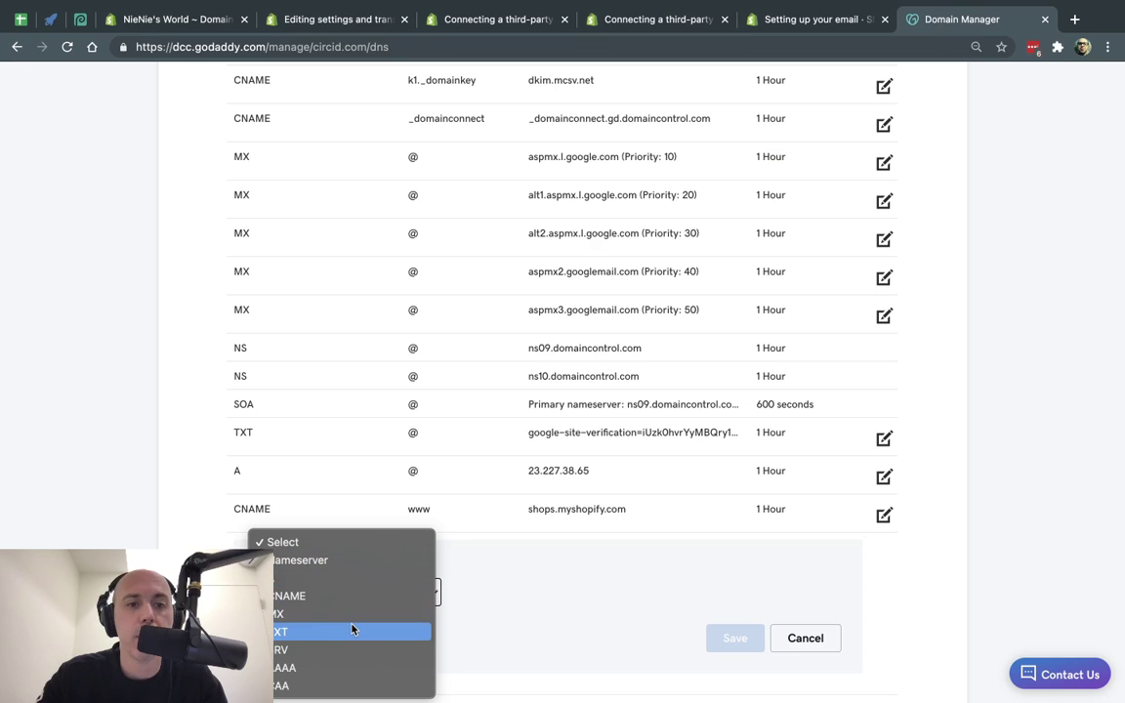
pyautogui.click(337, 630)
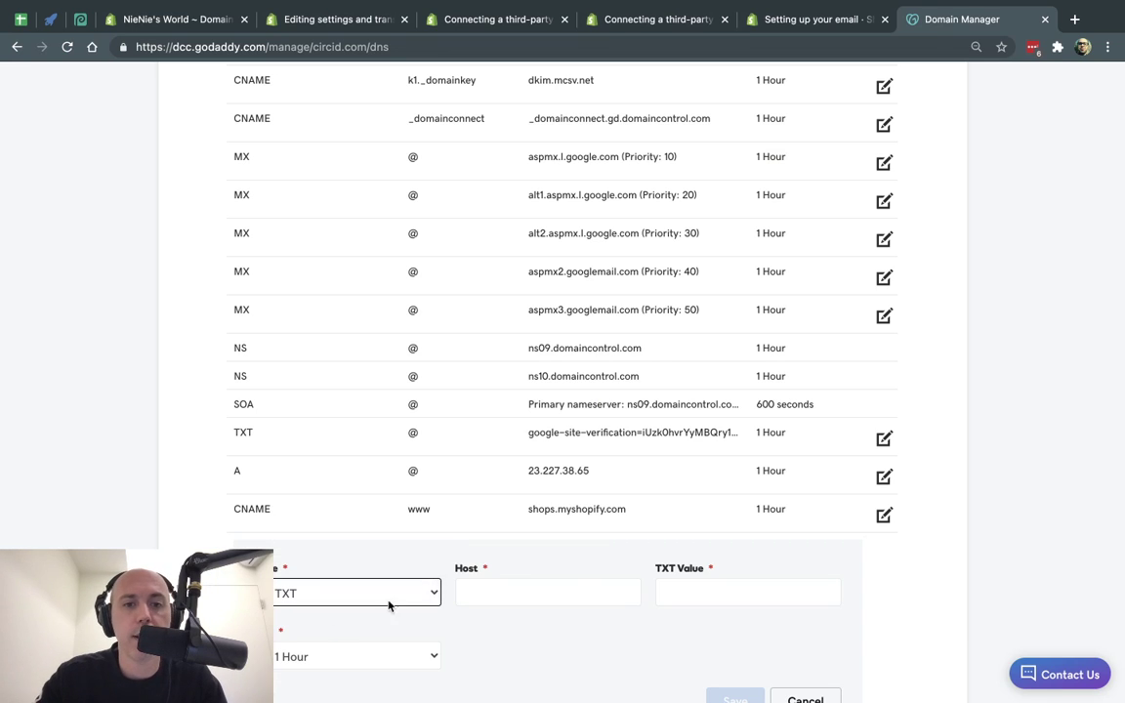
pyautogui.click(578, 592)
pyautogui.write('@')
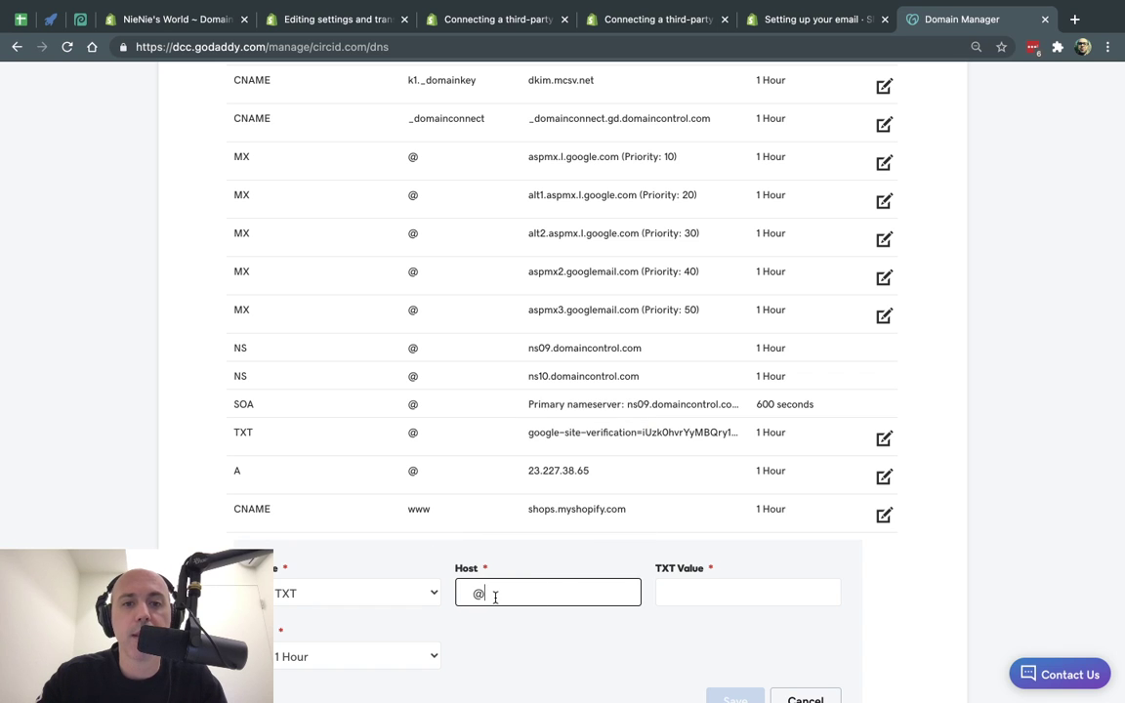
# Set the new record's TXT value to v=spf1 include:shops.shopify.com ~all and save it
pyautogui.click(717, 591)
pyautogui.write('v=spf1 include:shops.shopify.com ~all')
pyautogui.scroll(-2, 736, 595)
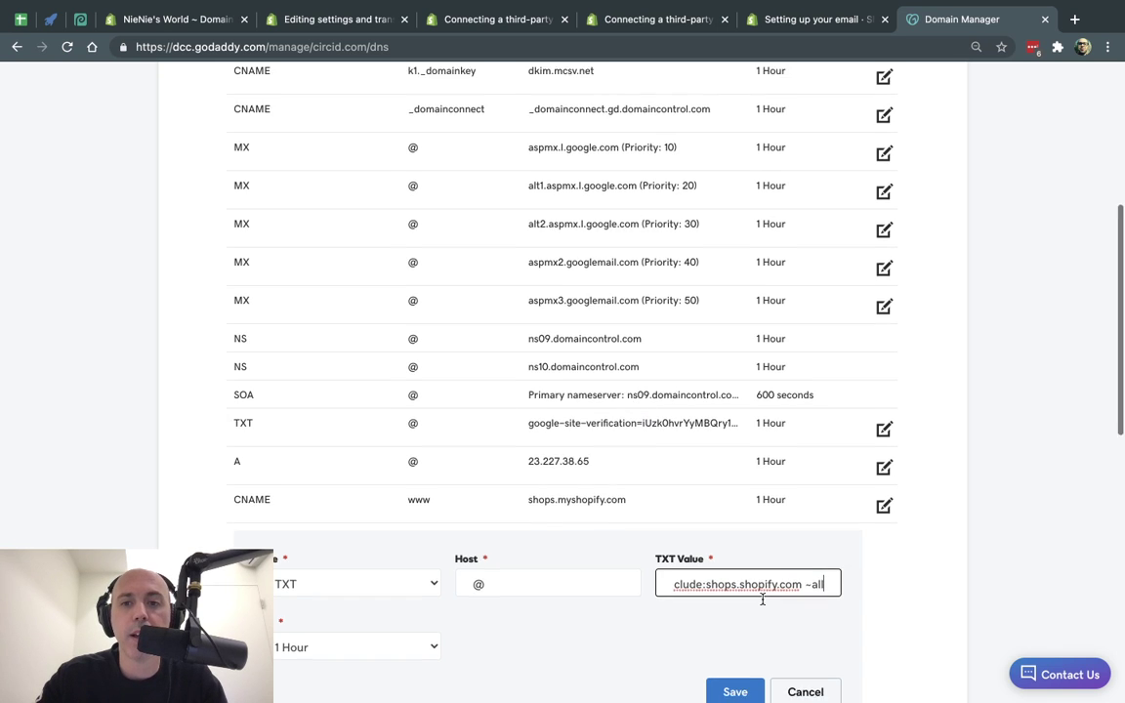
pyautogui.click(739, 595)
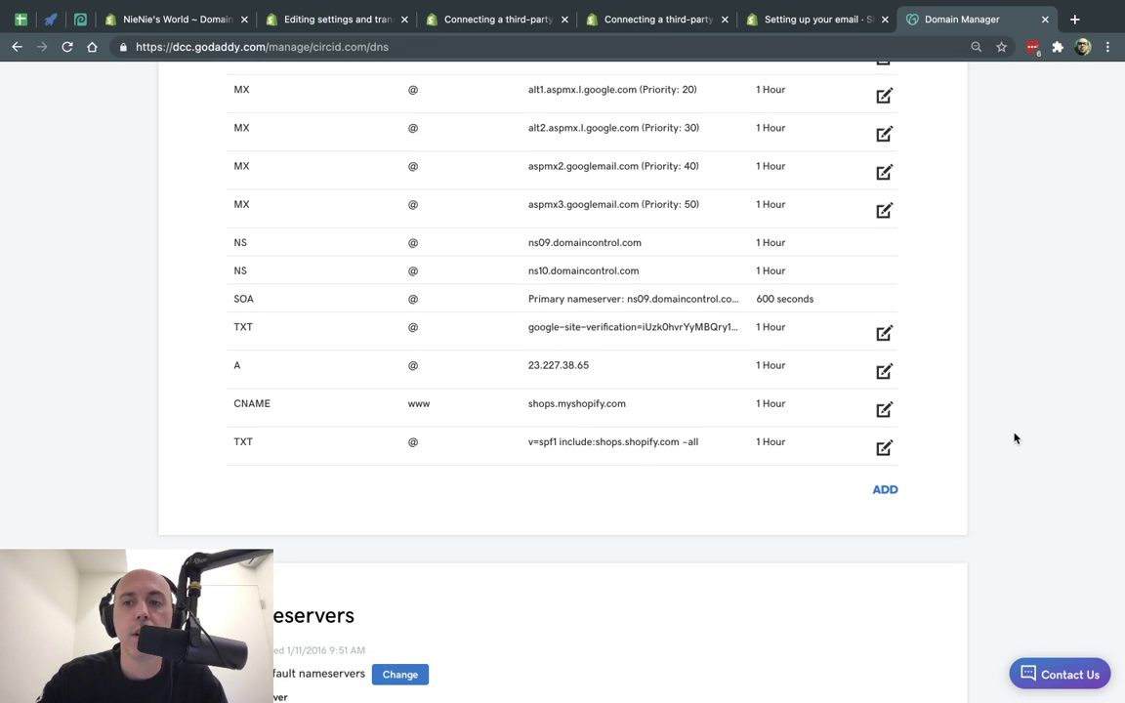
# Review the DNS record list, return to the Shopify domain settings, and reload them to refresh the domain statuses
pyautogui.scroll(2, 1015, 437)
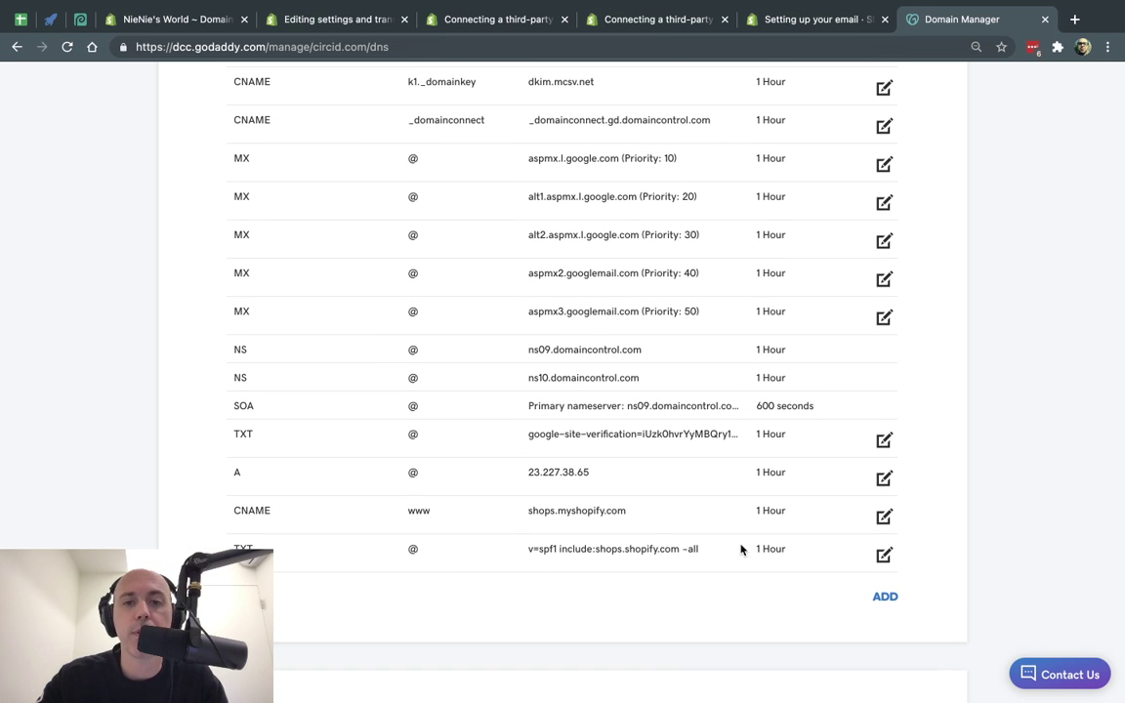
pyautogui.scroll(2, 1002, 362)
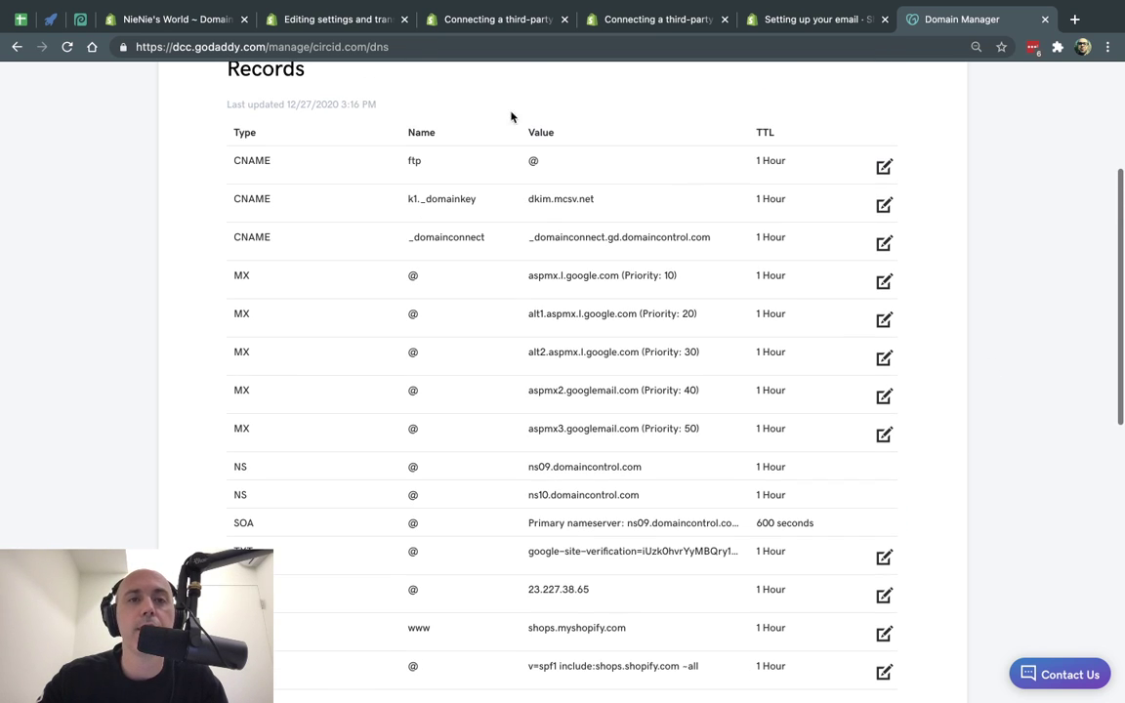
pyautogui.click(347, 19)
pyautogui.click(181, 20)
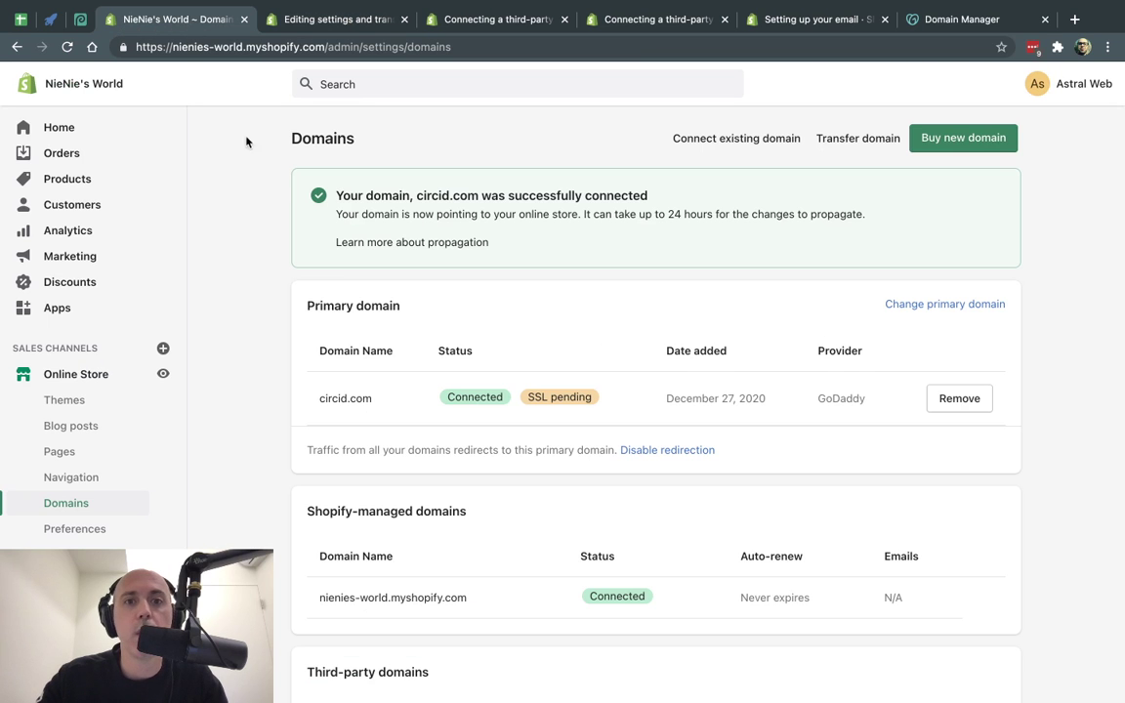
pyautogui.press('super+r')
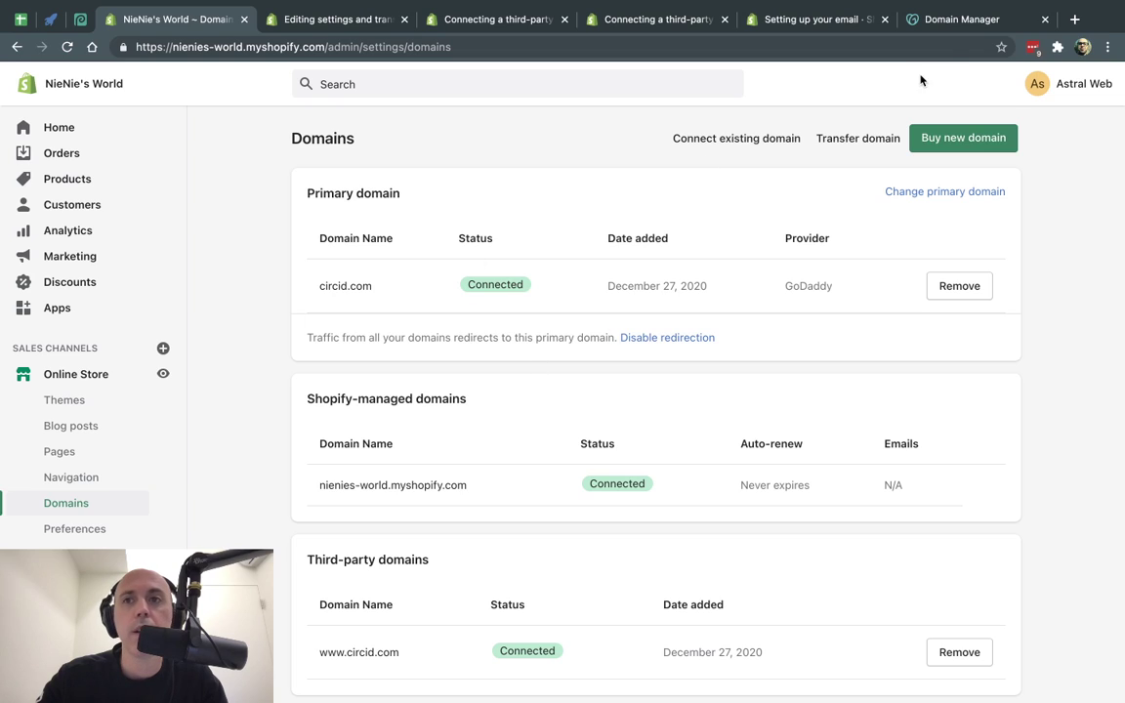
# Open circid.com in a new browser tab to check where it leads, and close that tab
pyautogui.click(1075, 20)
pyautogui.write('circid.com')
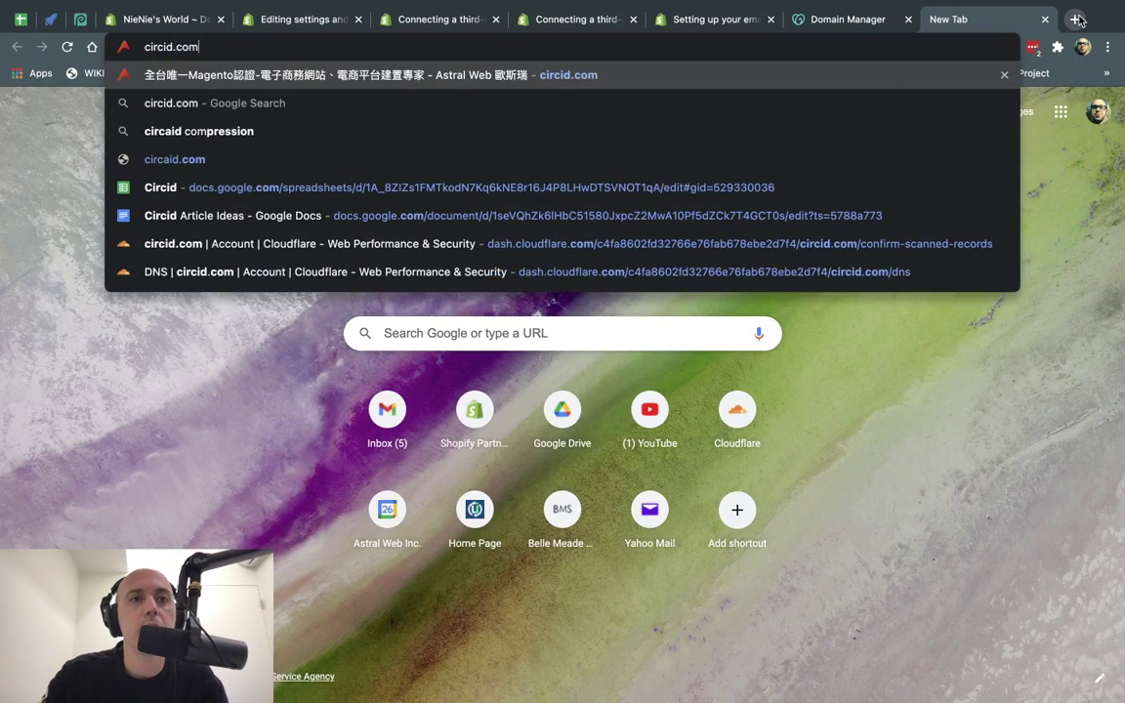
pyautogui.press('Return')
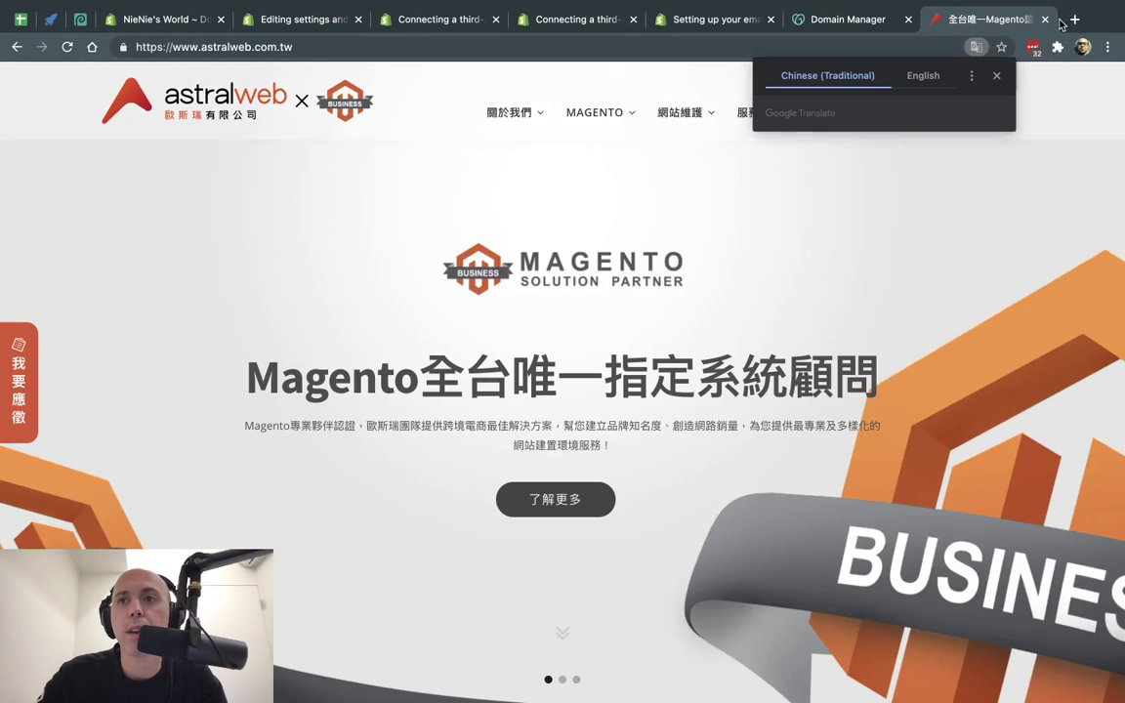
pyautogui.click(1045, 20)
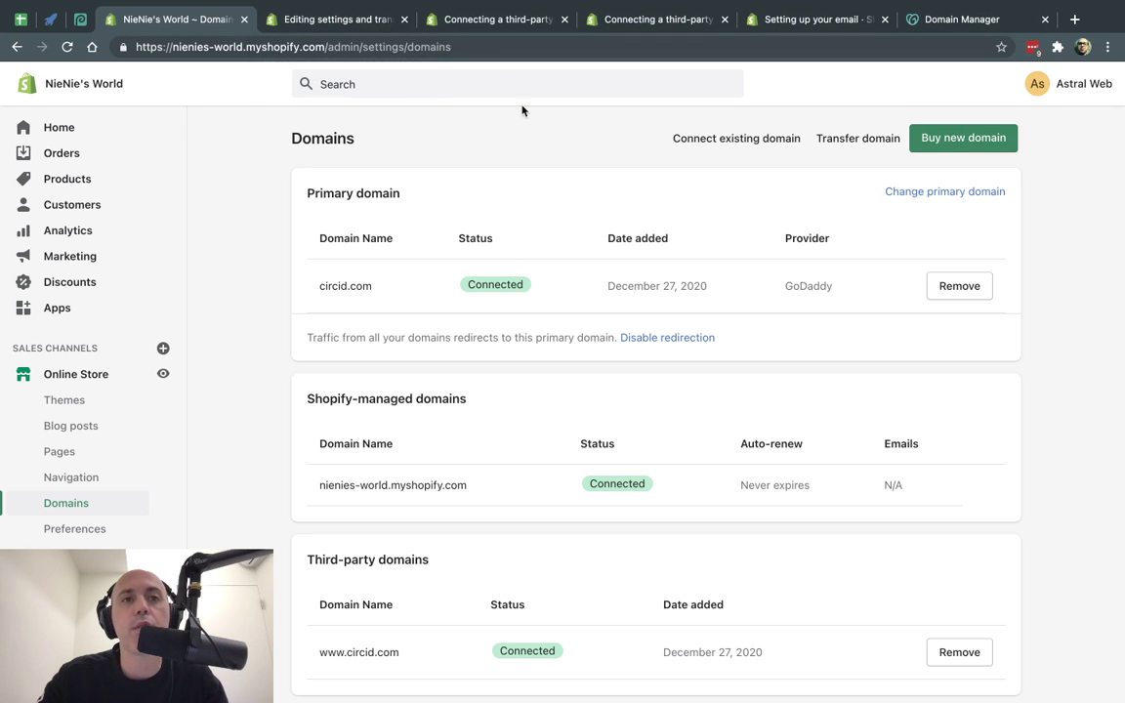
pyautogui.click(1108, 47)
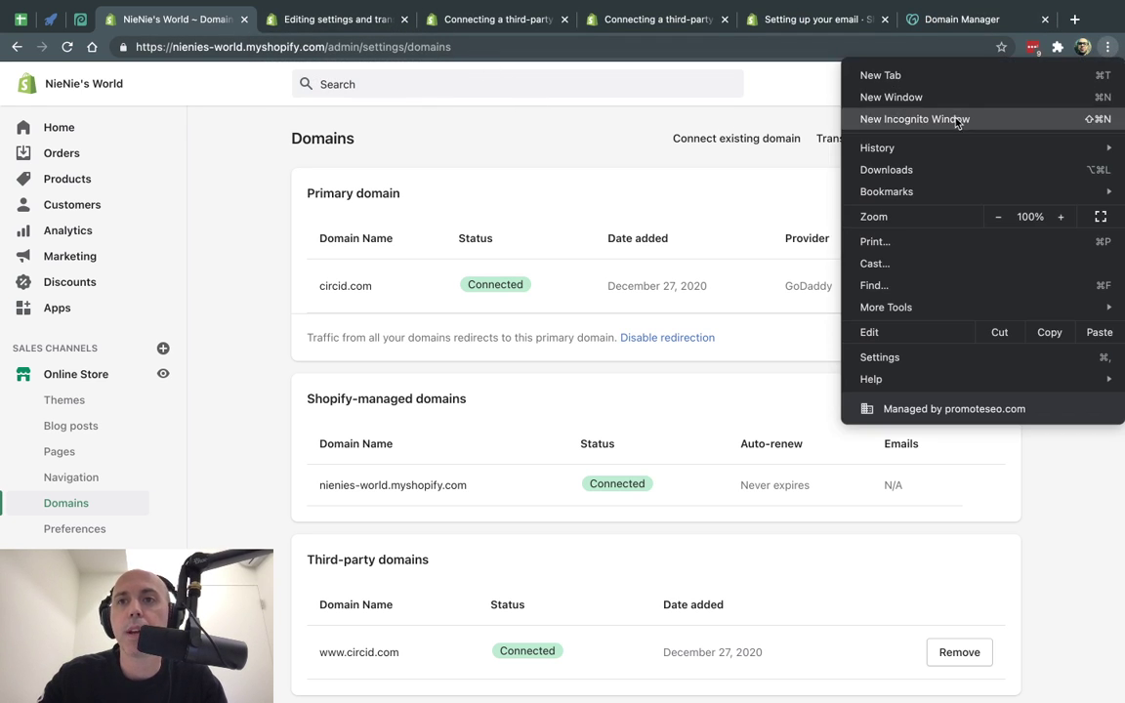
pyautogui.click(567, 128)
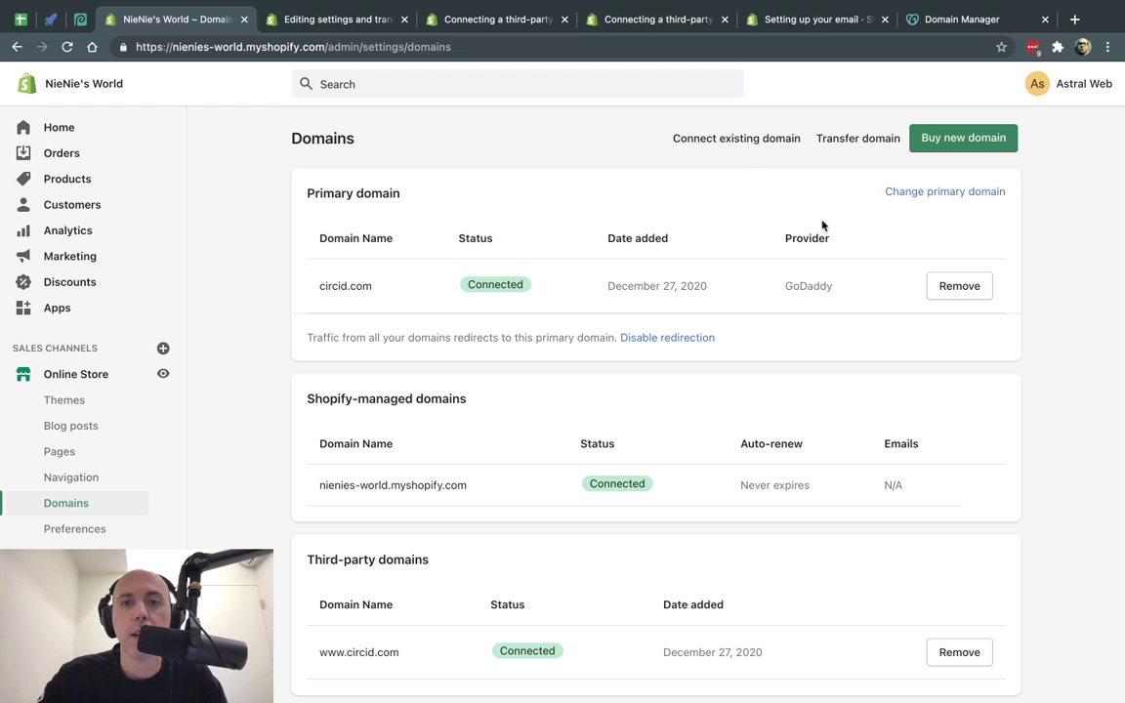
pyautogui.scroll(-1, 743, 307)
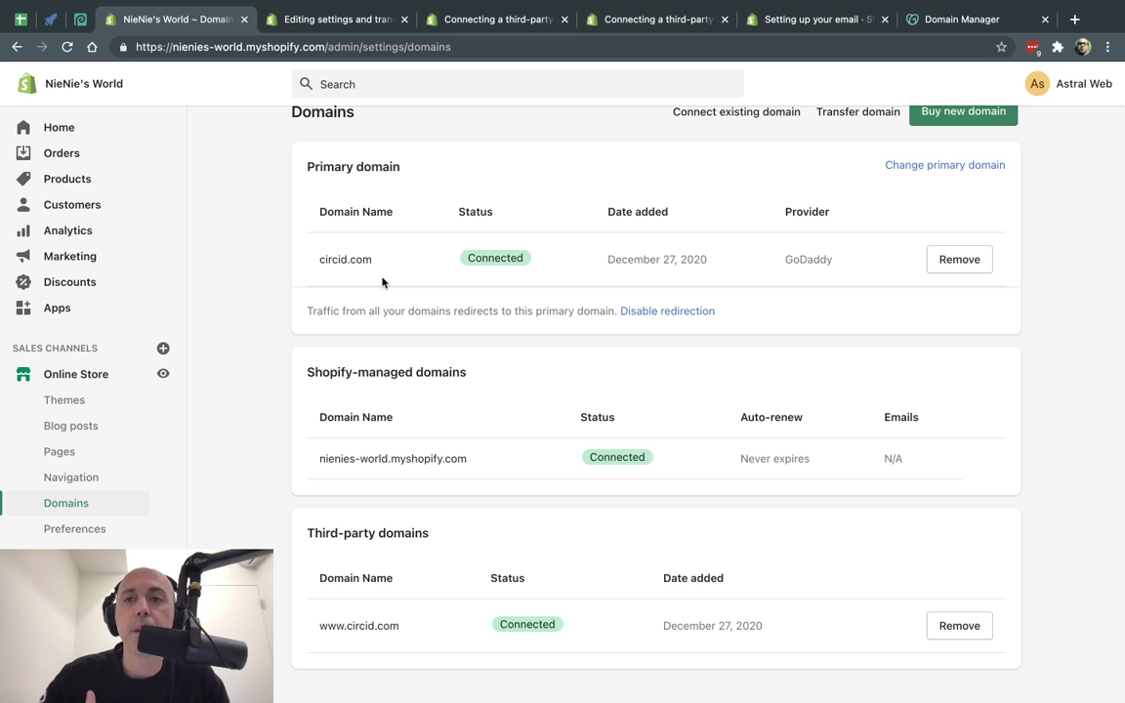
pyautogui.click(1108, 45)
pyautogui.click(944, 119)
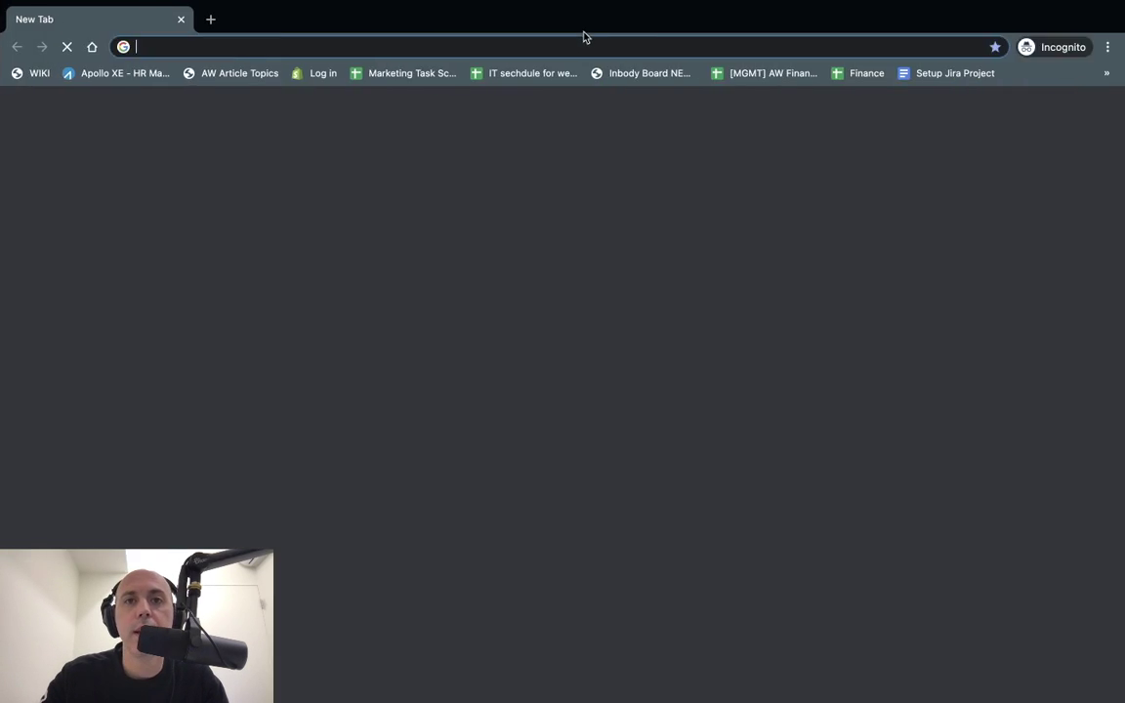
pyautogui.press('super+grave')
pyautogui.click(557, 46)
pyautogui.click(1107, 46)
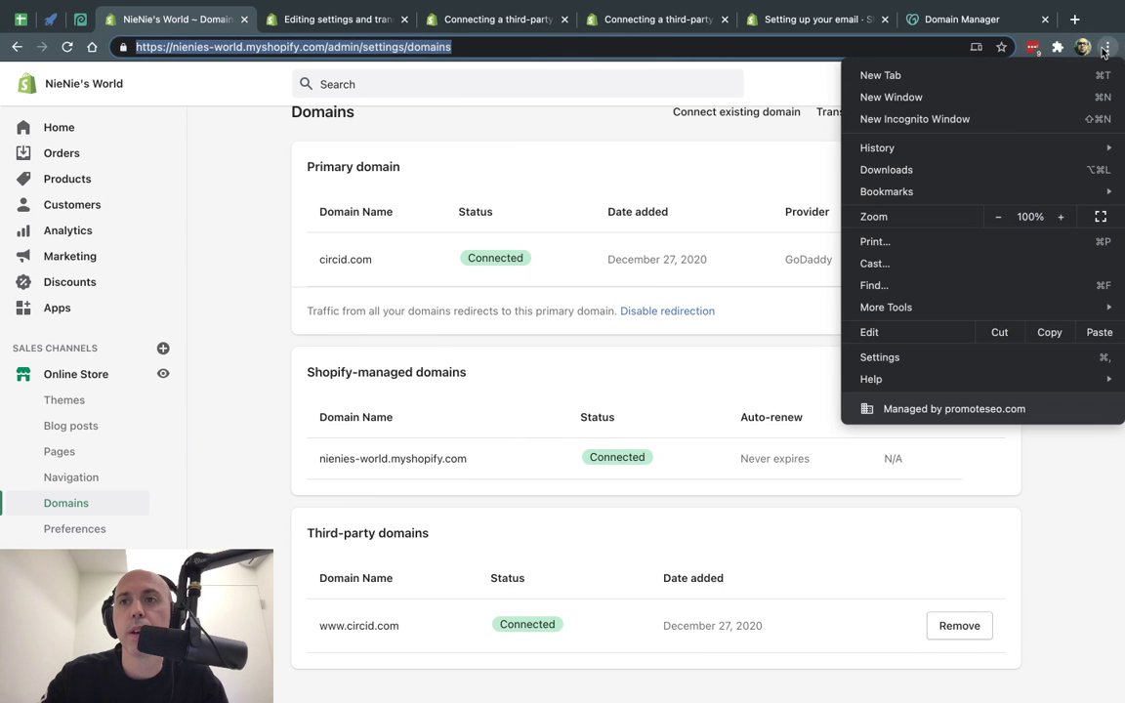
pyautogui.click(622, 89)
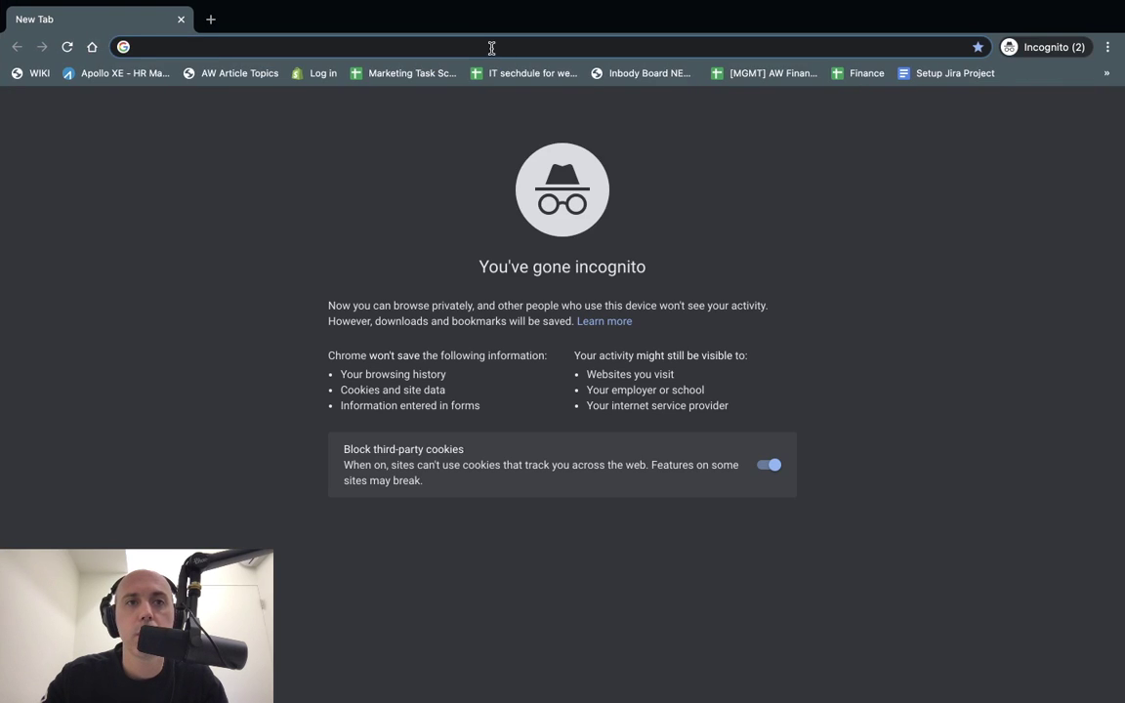
pyautogui.write('www.circid.com')
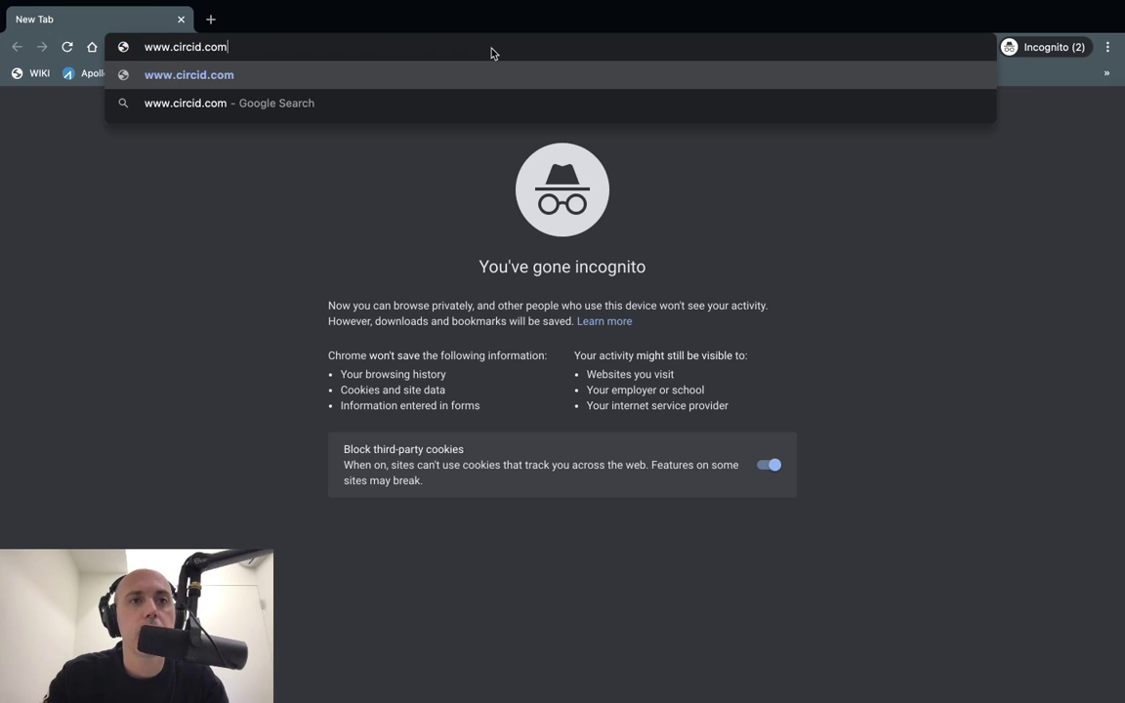
pyautogui.press('Return')
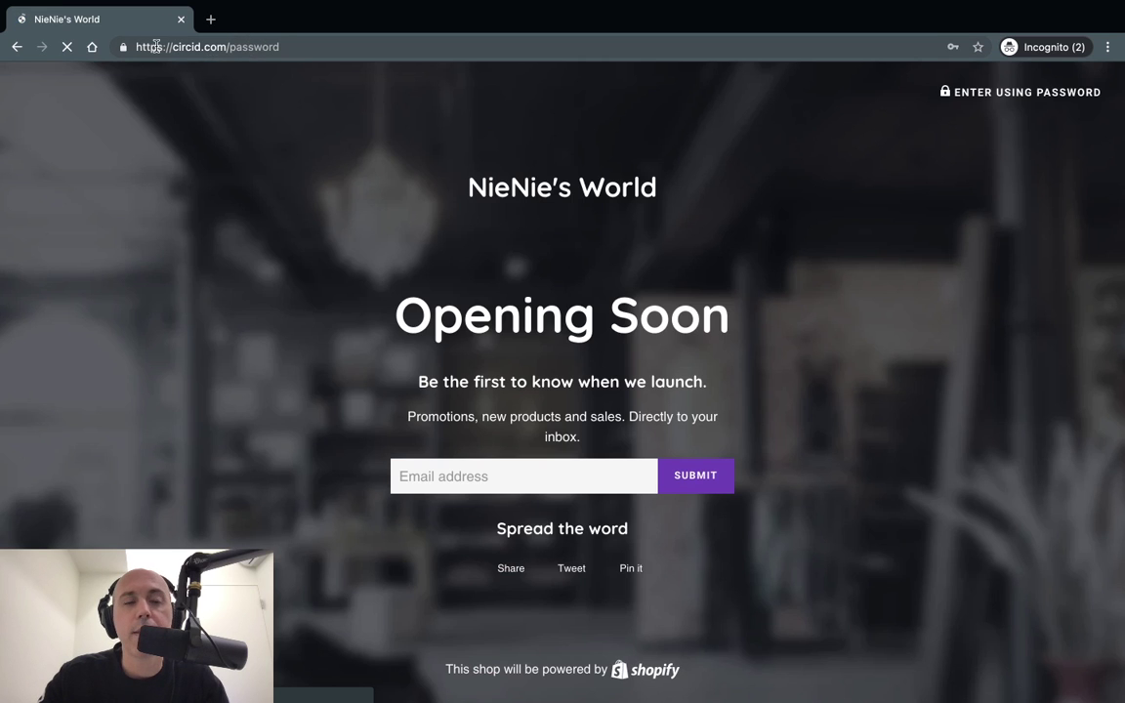
pyautogui.click(276, 46)
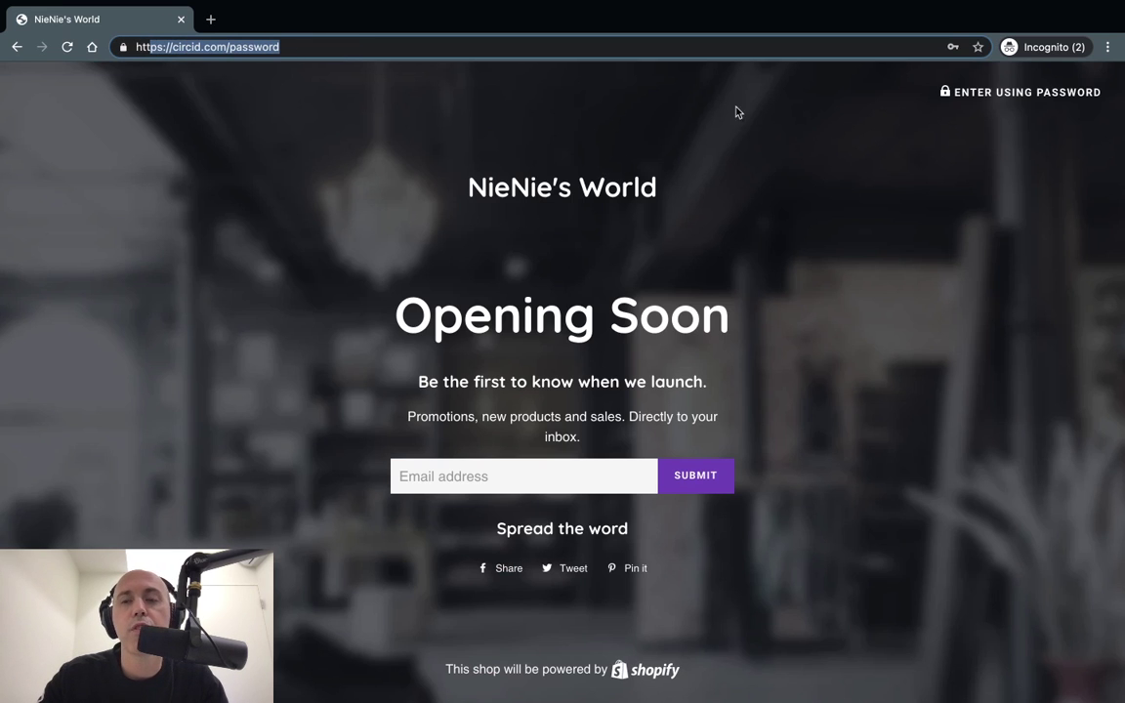
# In the Shopify store's Preferences, turn off password protection for the online store and save the change
pyautogui.hotkey('ctrl', 'Left')
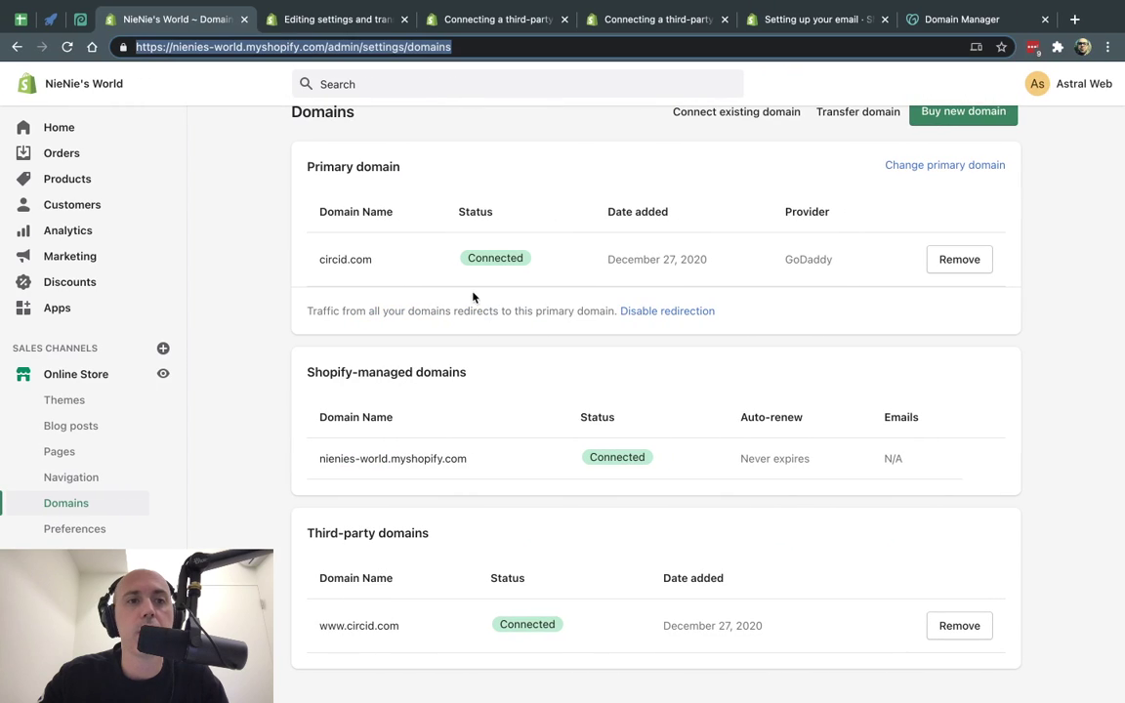
pyautogui.click(98, 531)
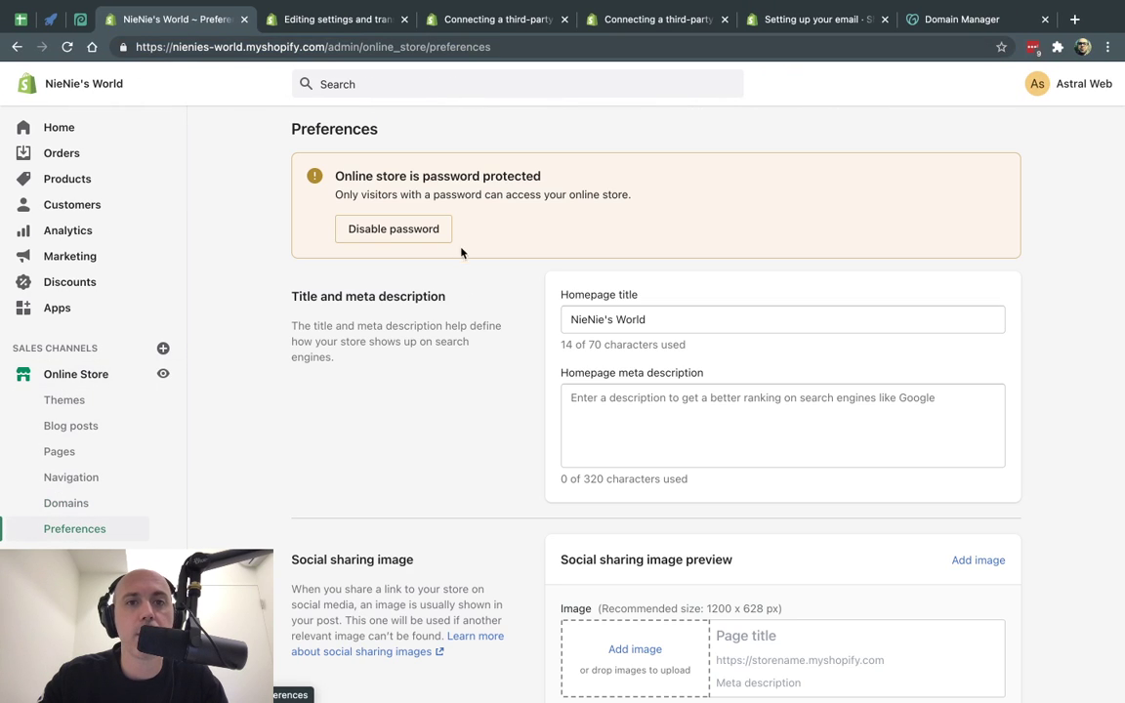
pyautogui.click(426, 223)
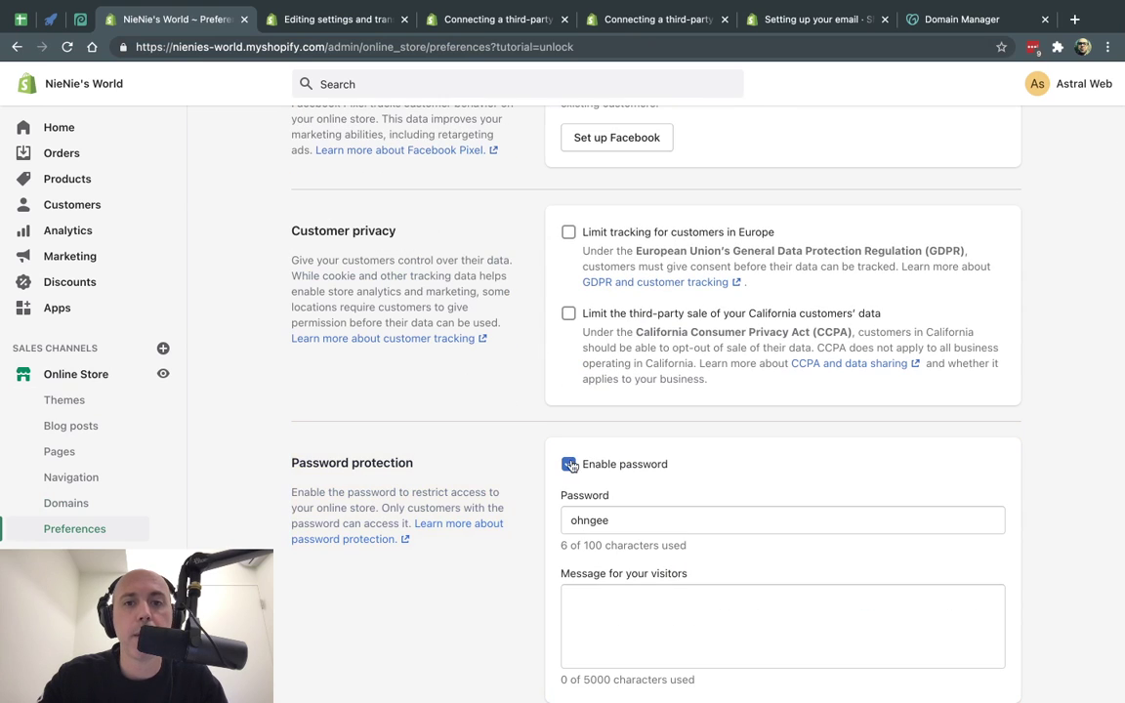
pyautogui.click(995, 84)
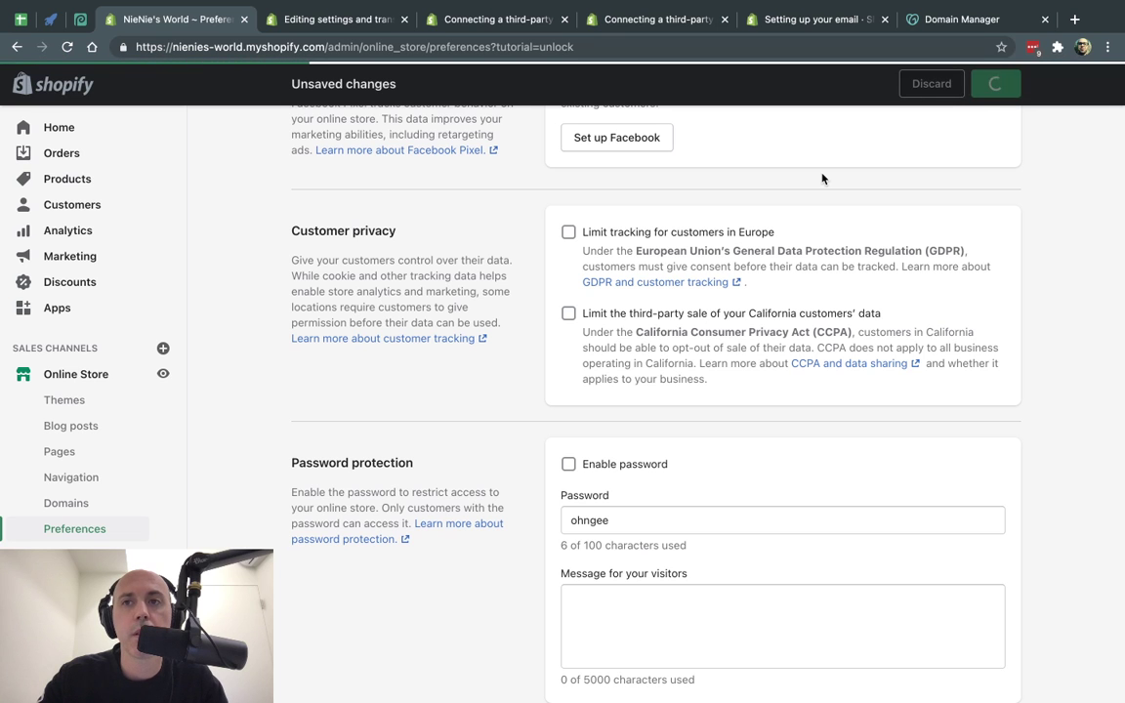
# Load the circid.com home page in the incognito window, follow its Shop Now link, and return to the Shopify preferences
pyautogui.press('super+grave')
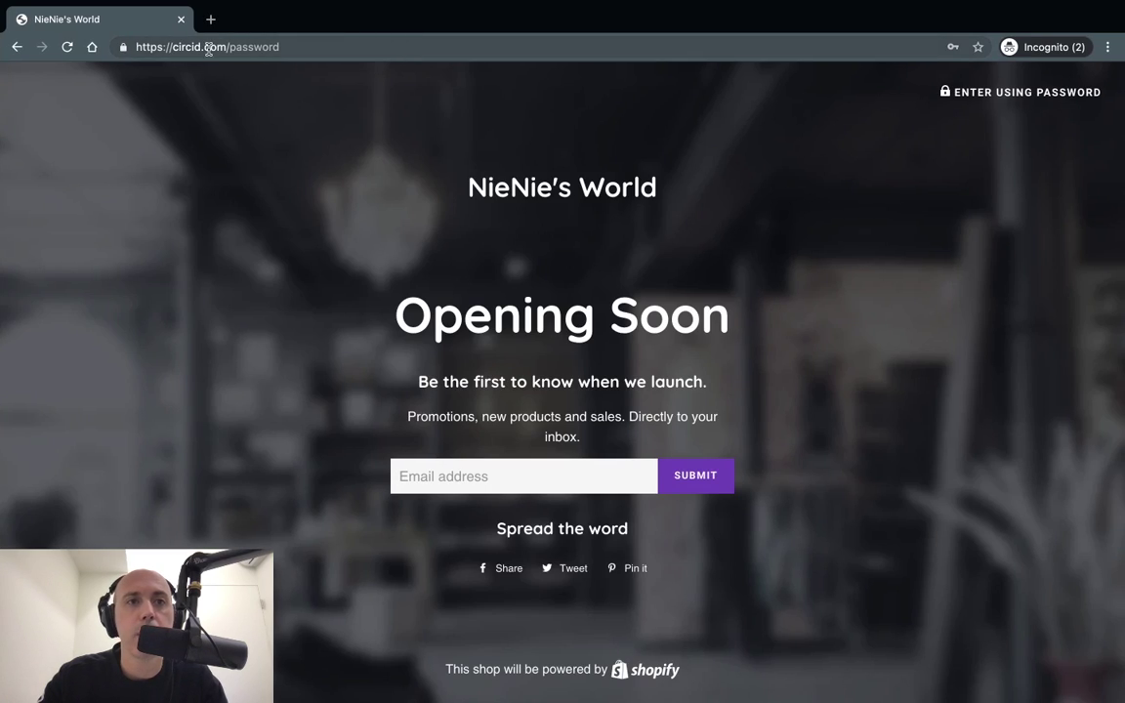
pyautogui.moveTo(227, 47); pyautogui.dragTo(352, 49)
pyautogui.press('BackSpace')
pyautogui.press('Return')
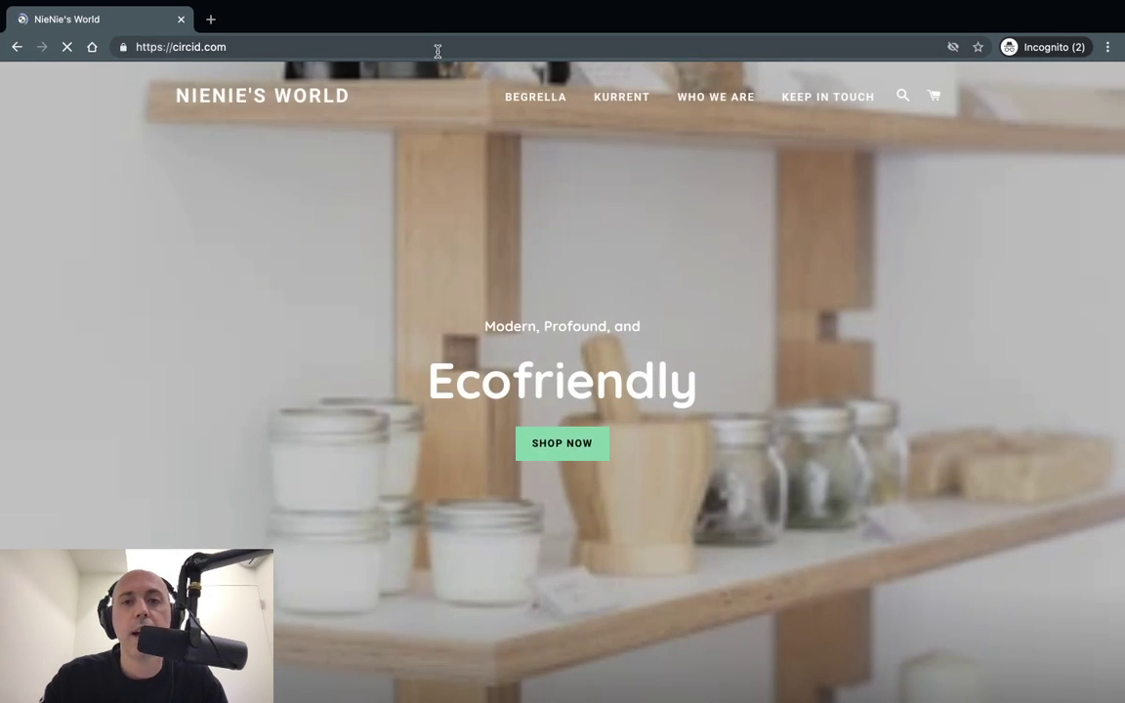
pyautogui.click(578, 445)
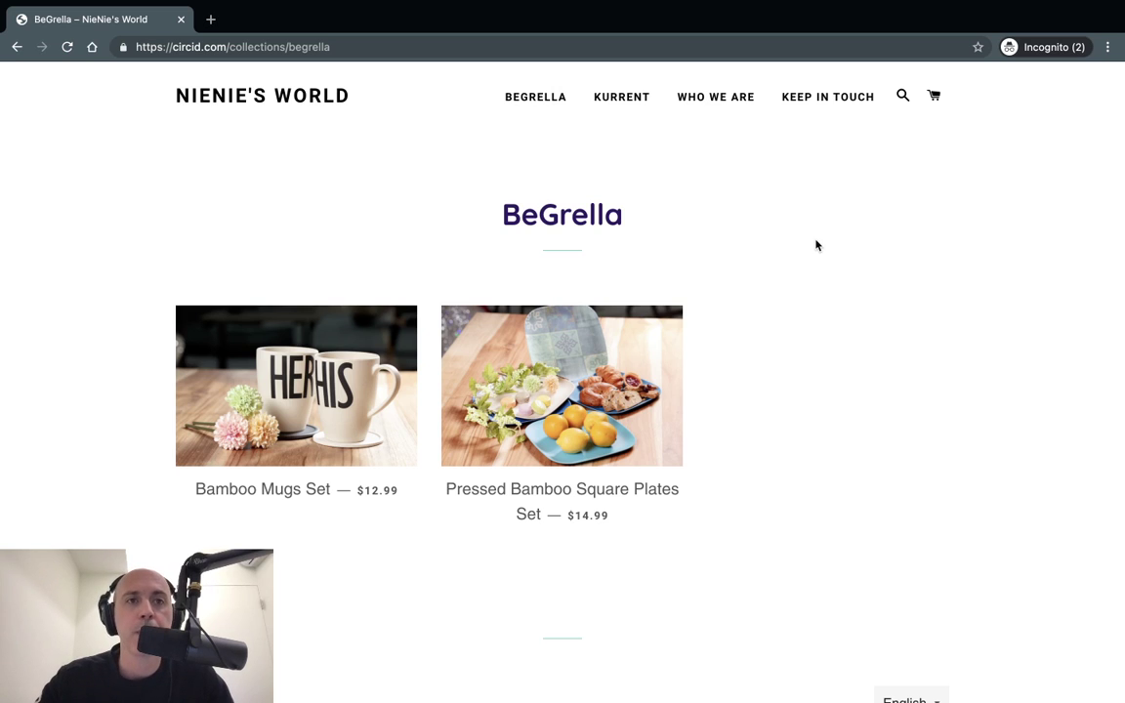
pyautogui.hotkey('ctrl', 'Left')
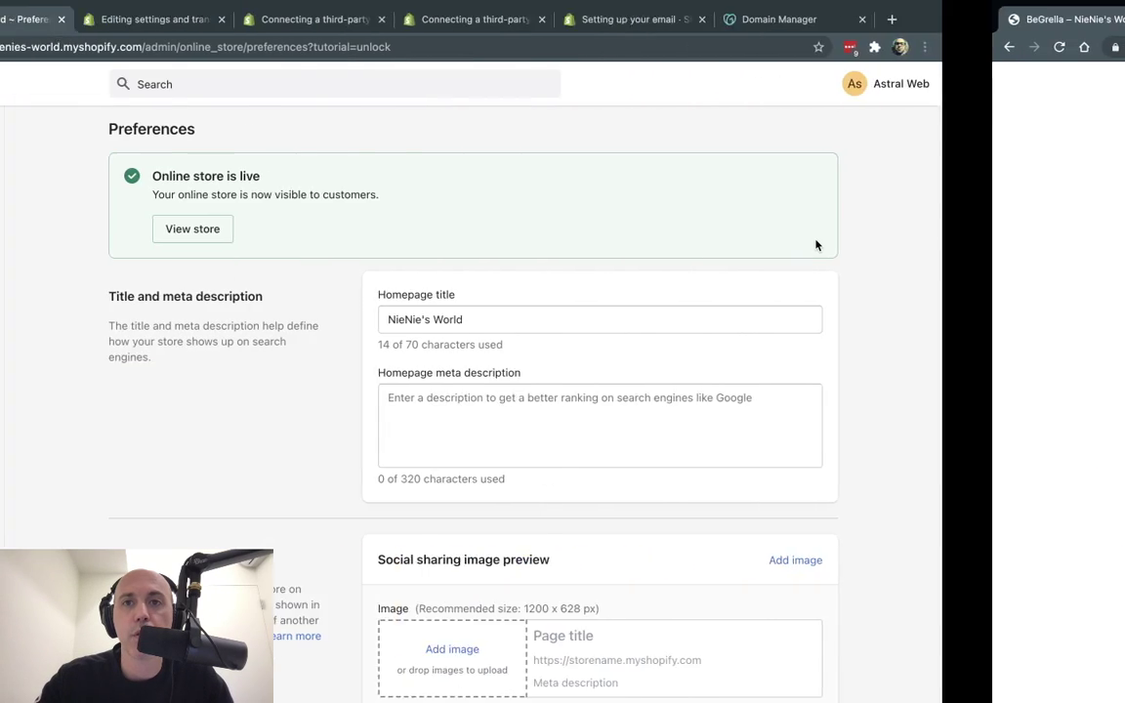